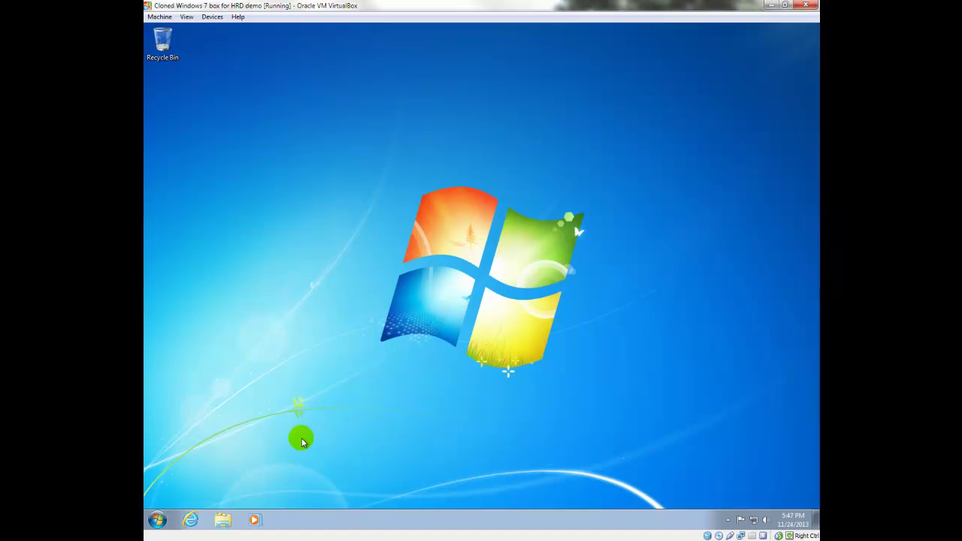
pyautogui.click(191, 520)
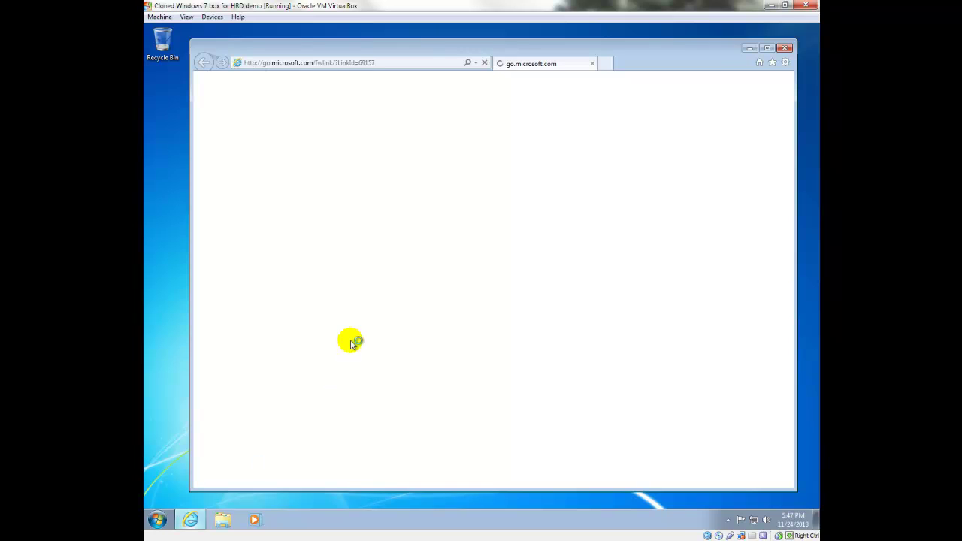
pyautogui.click(403, 65)
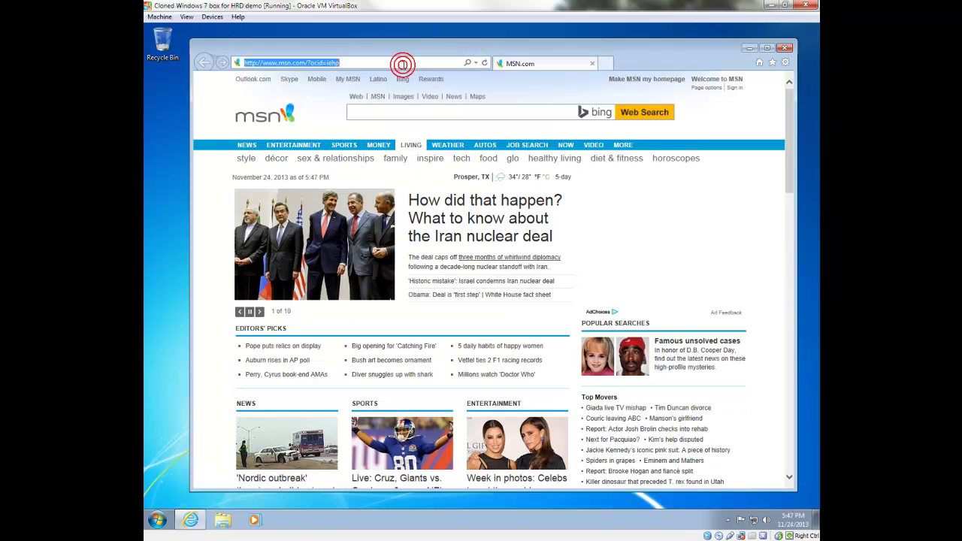
pyautogui.write('www')
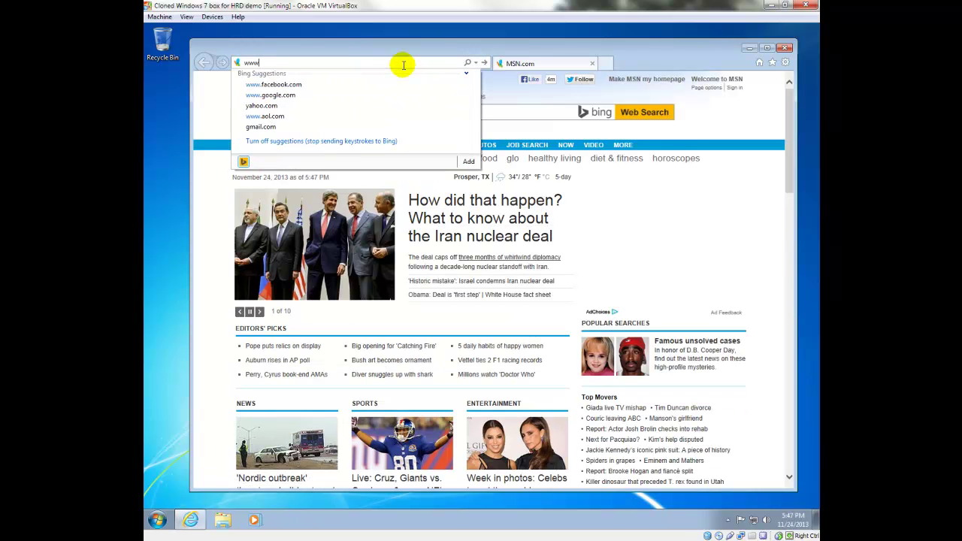
pyautogui.write('.hrdsoft')
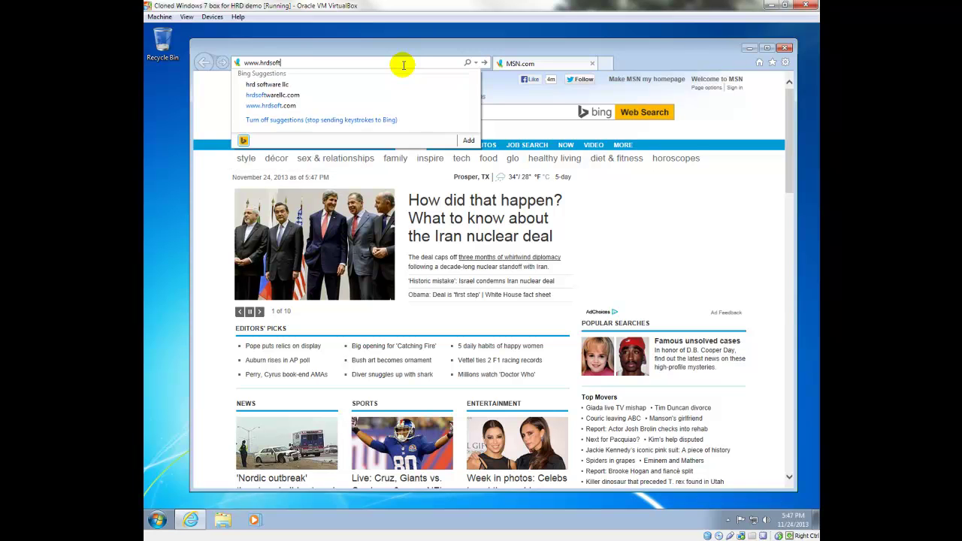
pyautogui.write('warell')
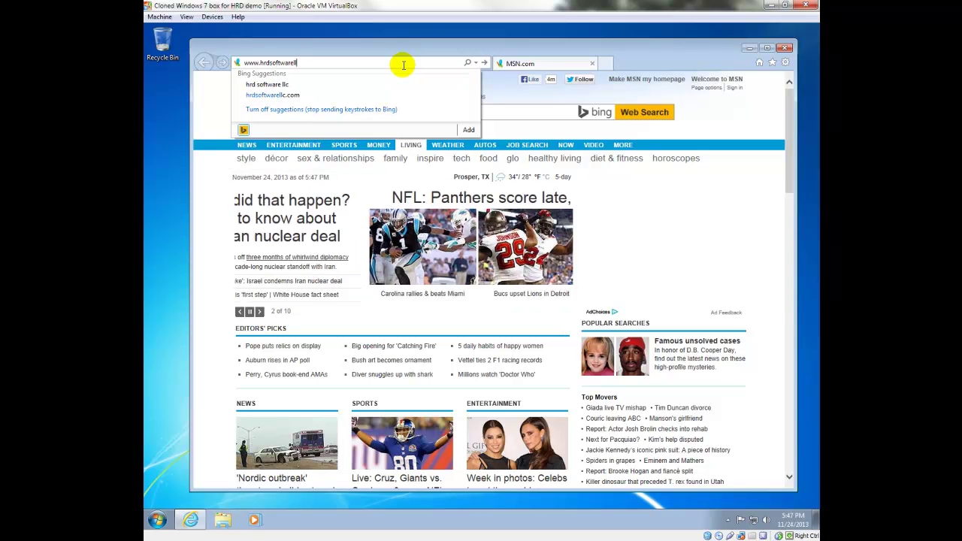
pyautogui.write('c.com')
pyautogui.press('Return')
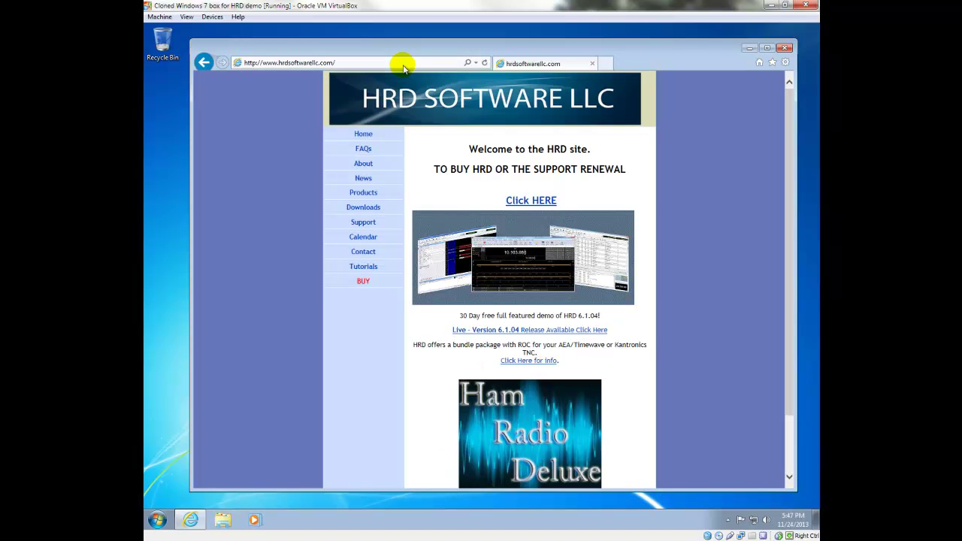
pyautogui.click(367, 208)
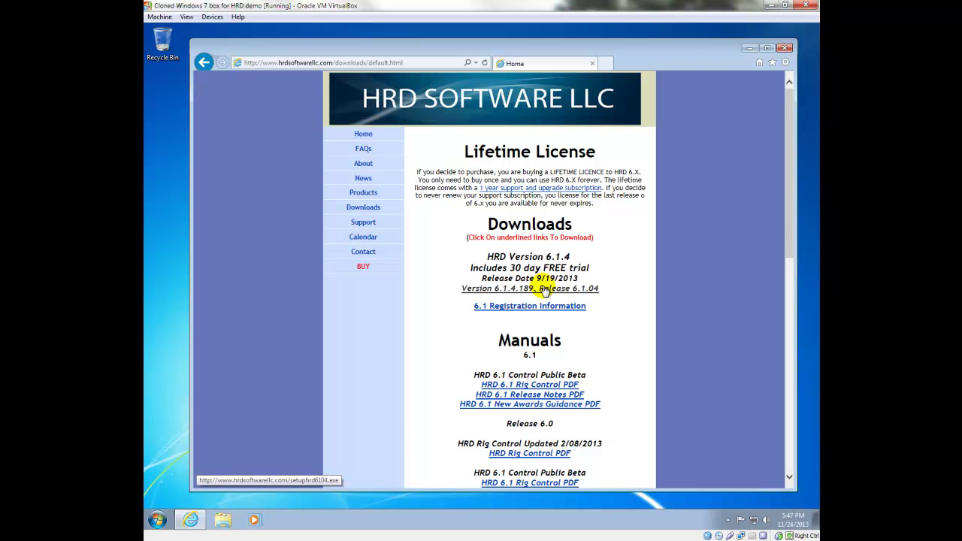
pyautogui.hotkey('alt', 'F4')
# Step: Run the setuphrd6104189 installer from the Downloads folder with administrator rights
pyautogui.click(222, 519)
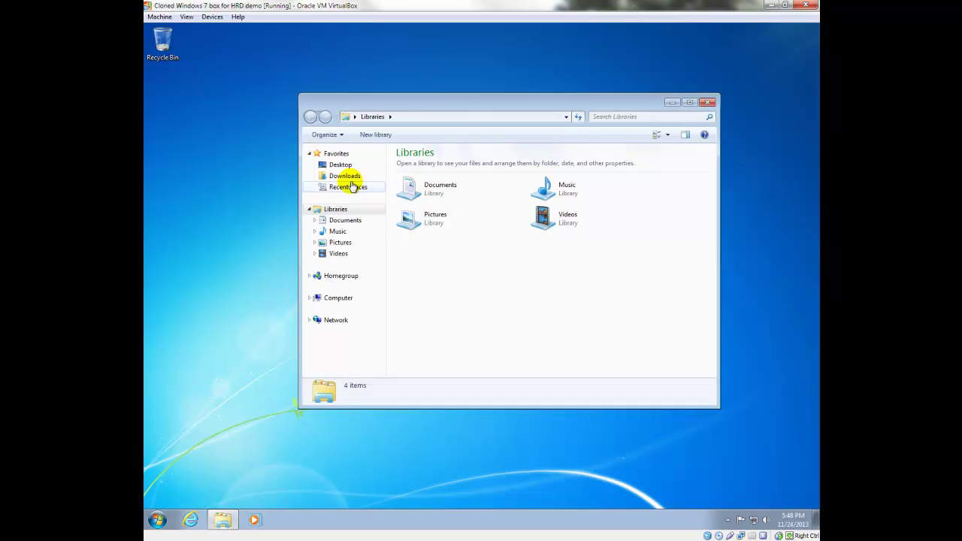
pyautogui.click(347, 177)
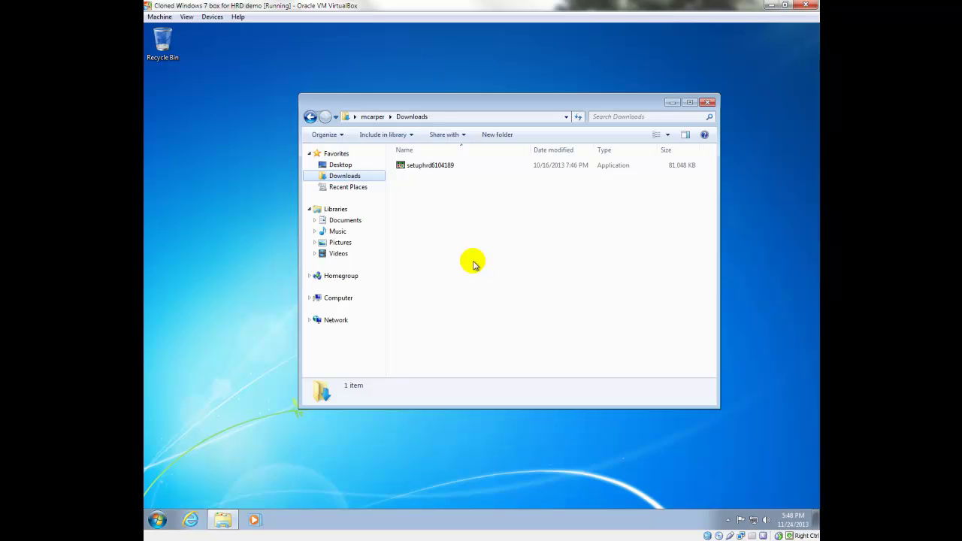
pyautogui.doubleClick(425, 166)
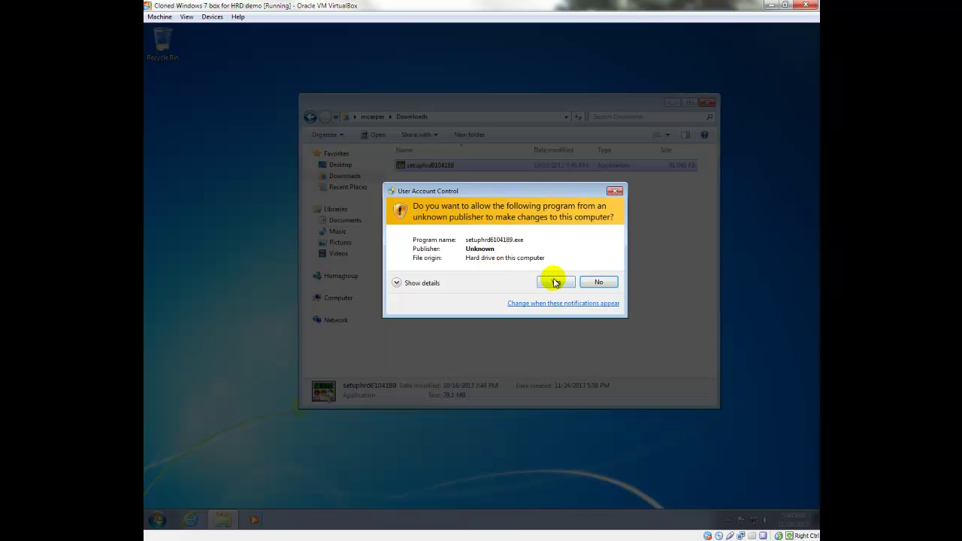
pyautogui.click(554, 282)
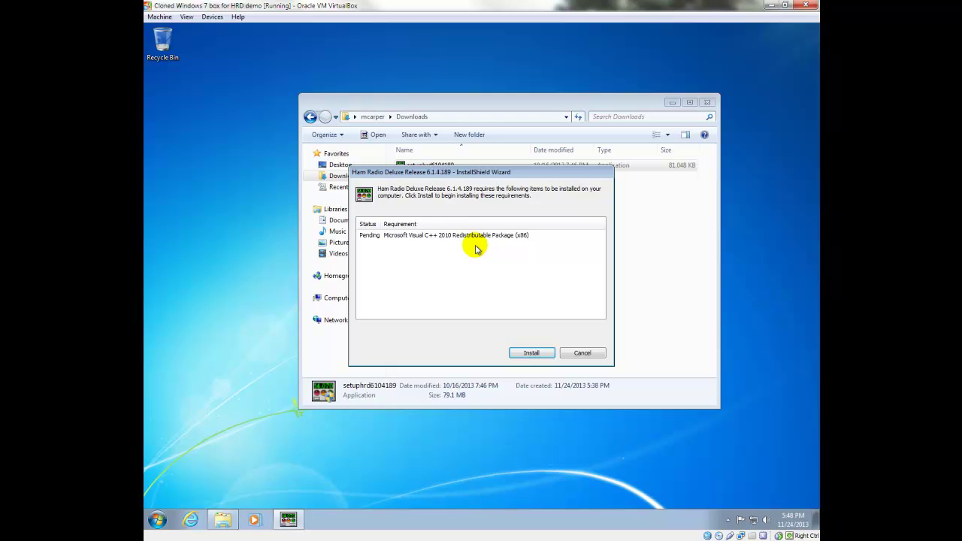
# Step: Install the Visual C++ 2010 prerequisite and accept the HRD license agreement
pyautogui.click(529, 353)
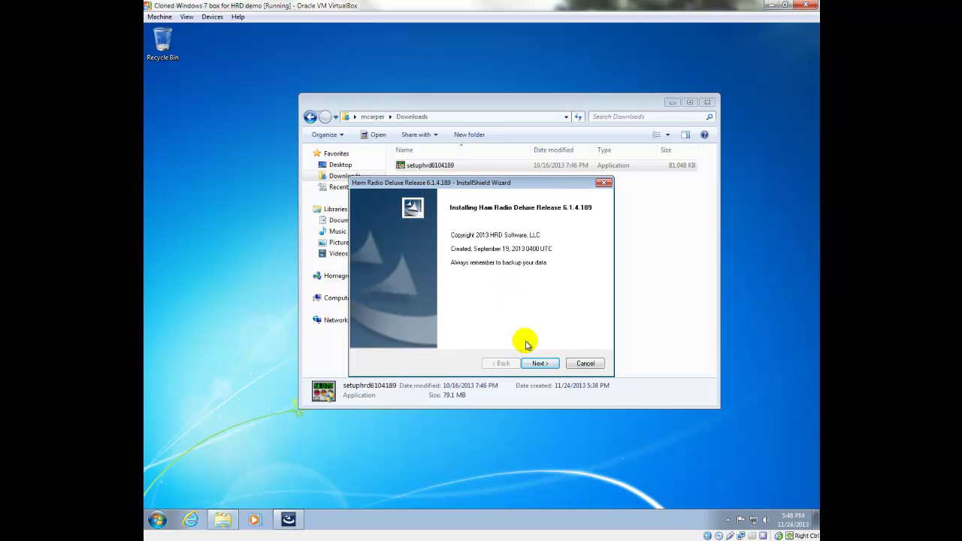
pyautogui.click(543, 364)
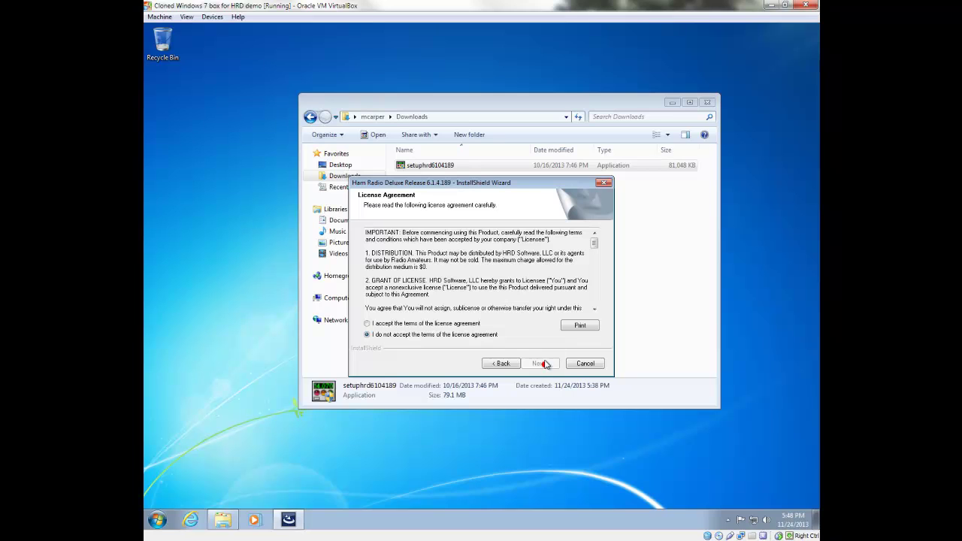
pyautogui.click(367, 324)
# Step: Keep the default destination and program folders, install HRD 6.1.4.189, and finish with it launching
pyautogui.click(538, 364)
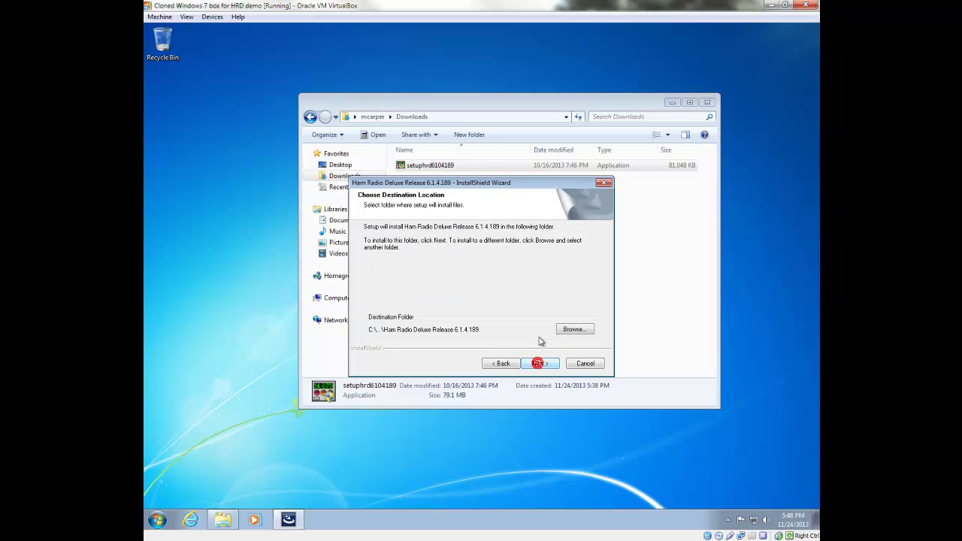
pyautogui.click(539, 364)
pyautogui.click(542, 365)
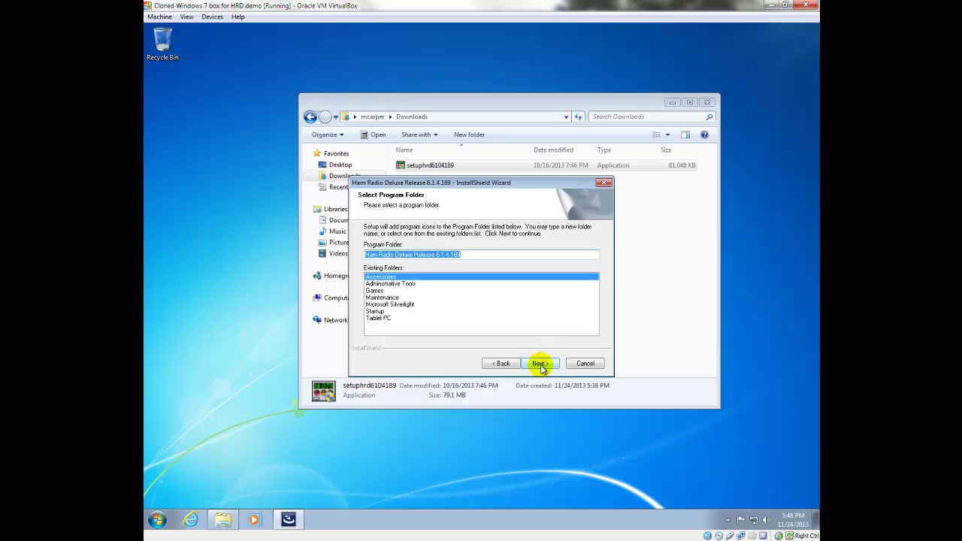
pyautogui.click(544, 362)
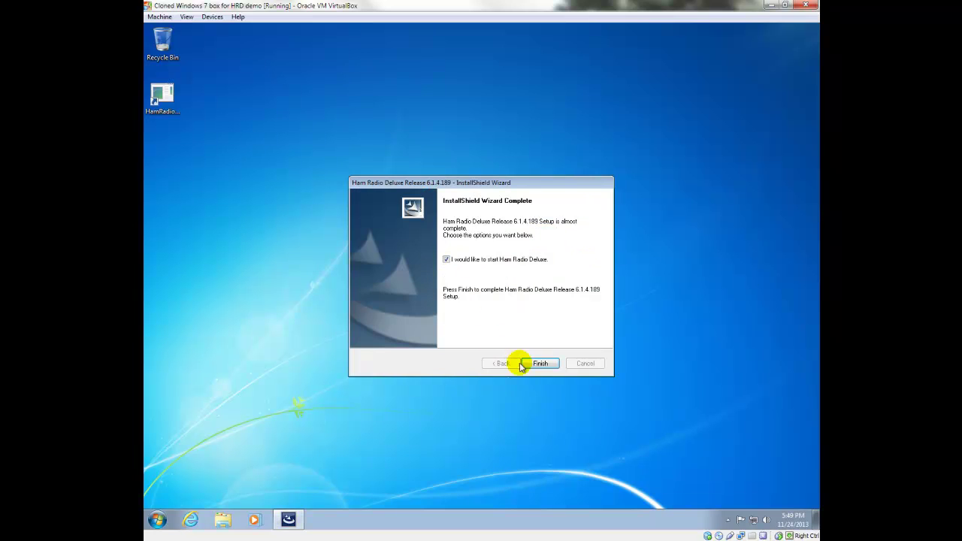
pyautogui.click(539, 365)
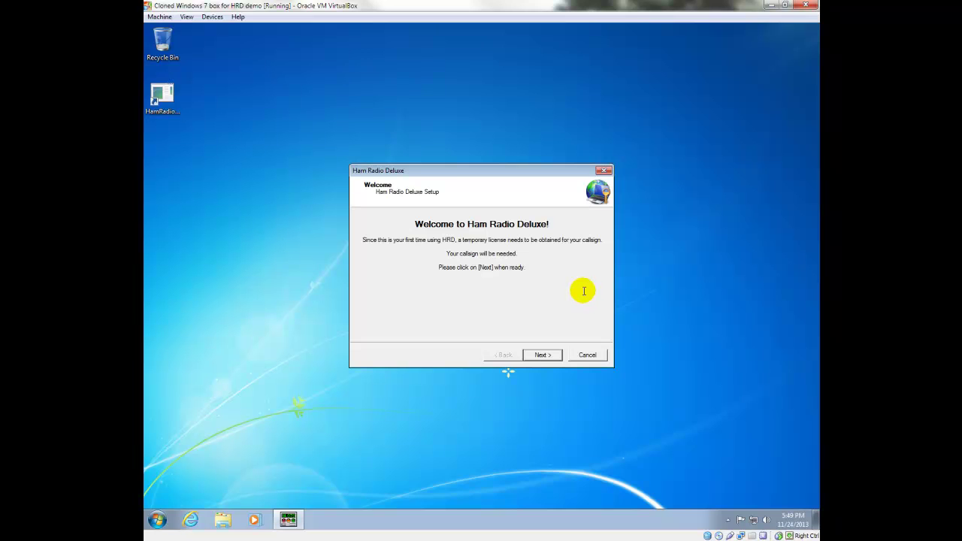
# Step: Register the operator's callsign and activate the development license expiring 2/9/2014
pyautogui.click(544, 355)
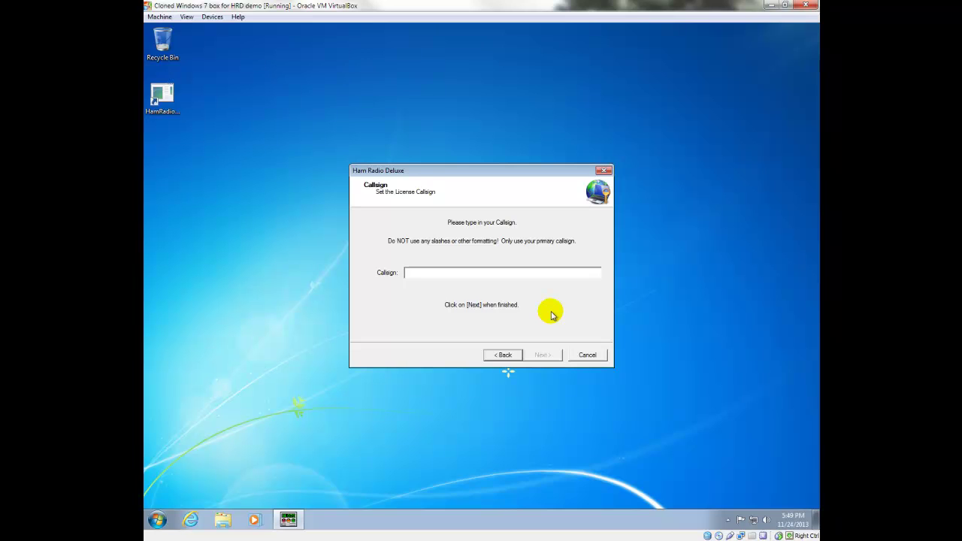
pyautogui.write('WA9PIE')
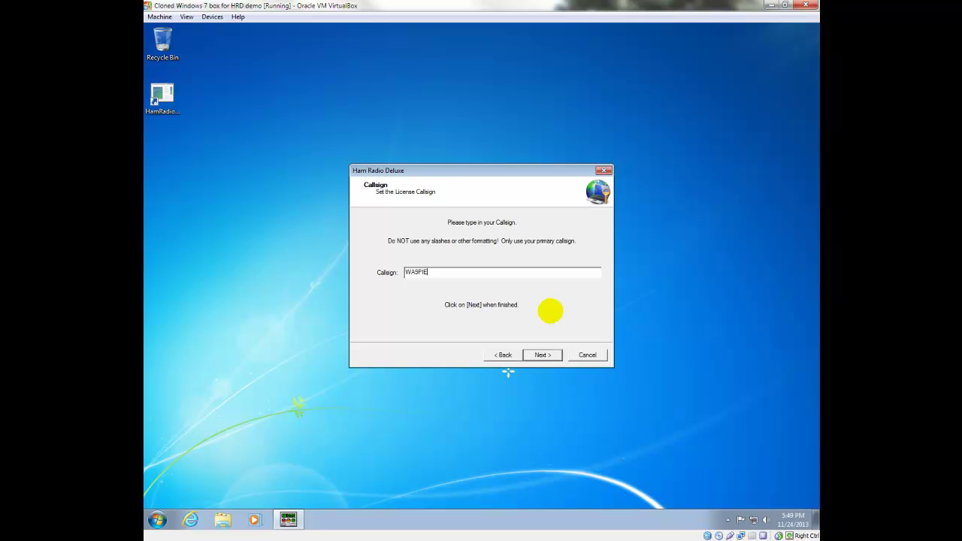
pyautogui.click(551, 354)
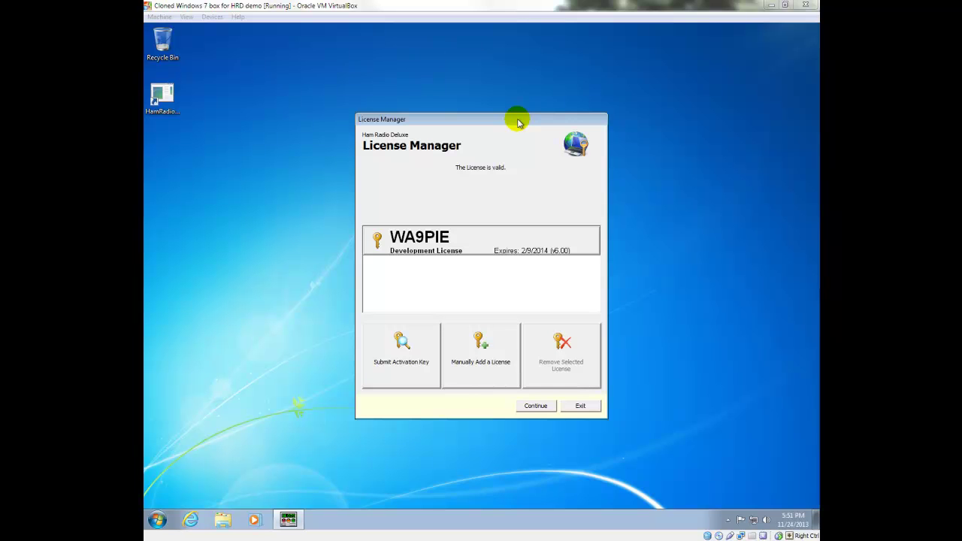
pyautogui.click(547, 408)
# Step: Continue past the license check and connect to the Dem-o-Matic FT-2000 Demo radio
pyautogui.click(535, 406)
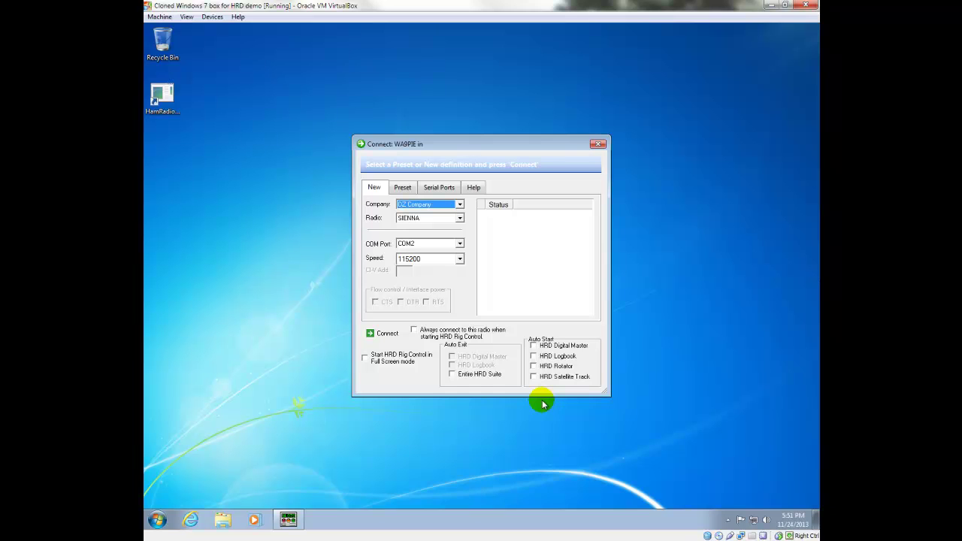
pyautogui.click(460, 206)
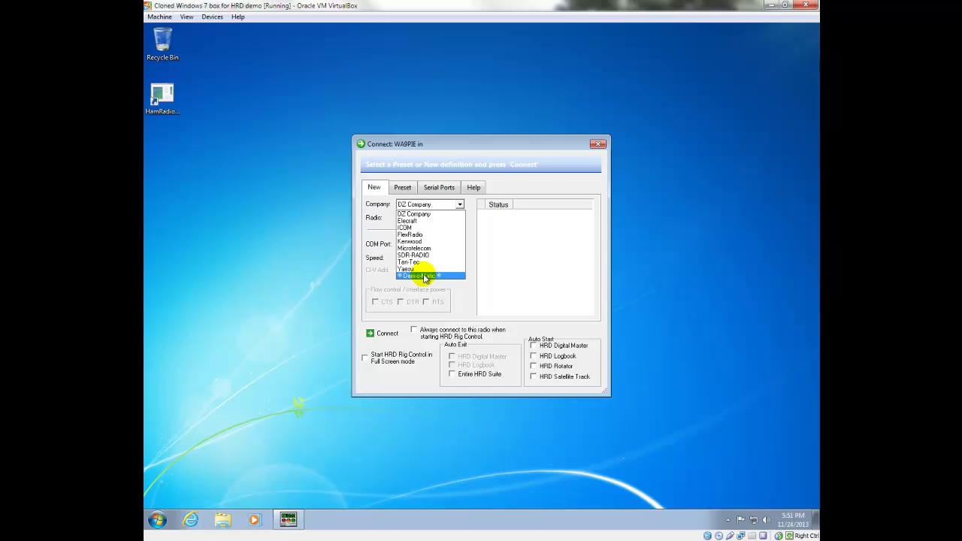
pyautogui.click(422, 275)
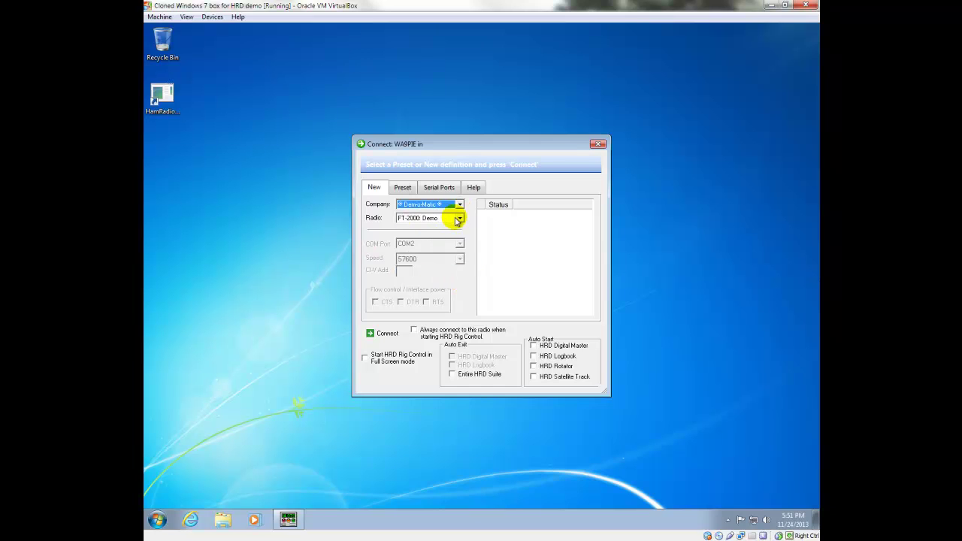
pyautogui.click(380, 334)
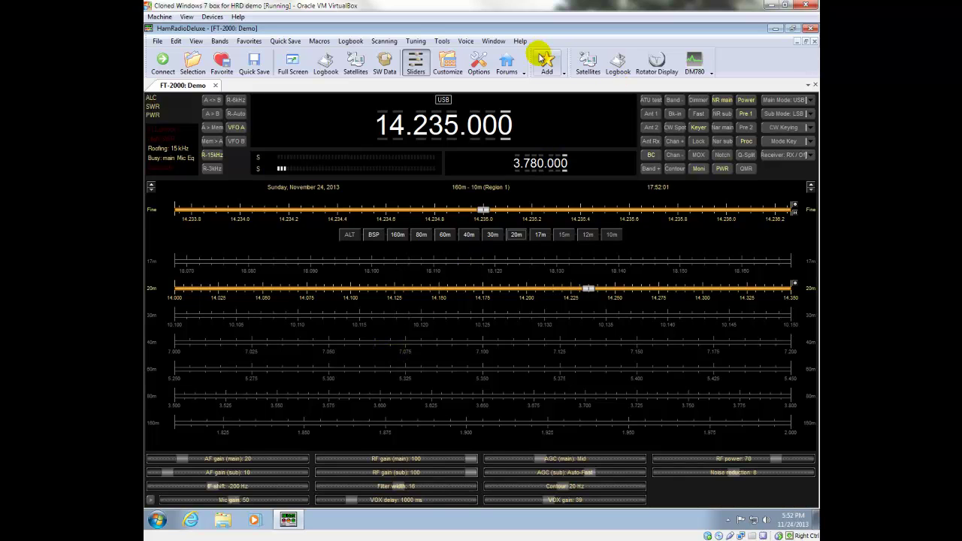
# Step: Launch HRD Logbook and set the eQSL membership list to always download
pyautogui.click(618, 64)
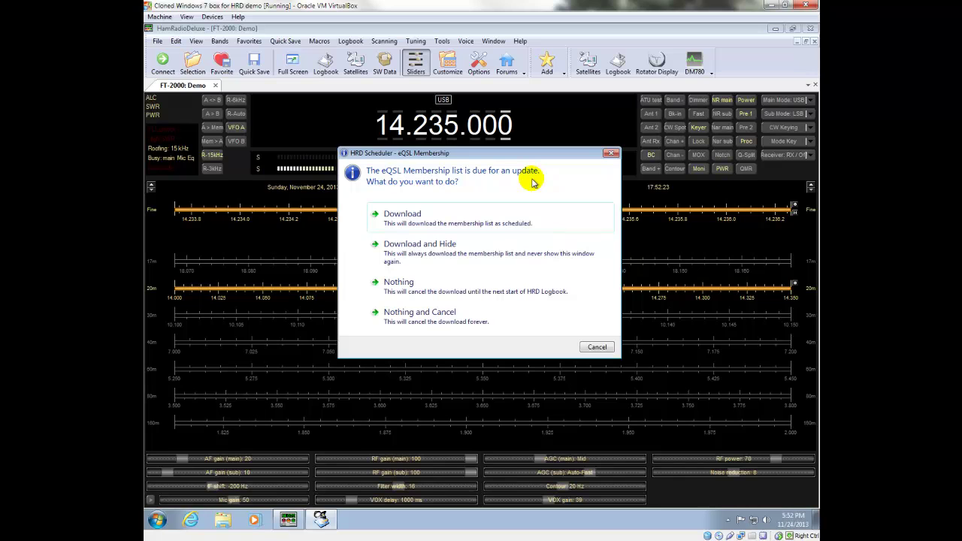
pyautogui.click(493, 258)
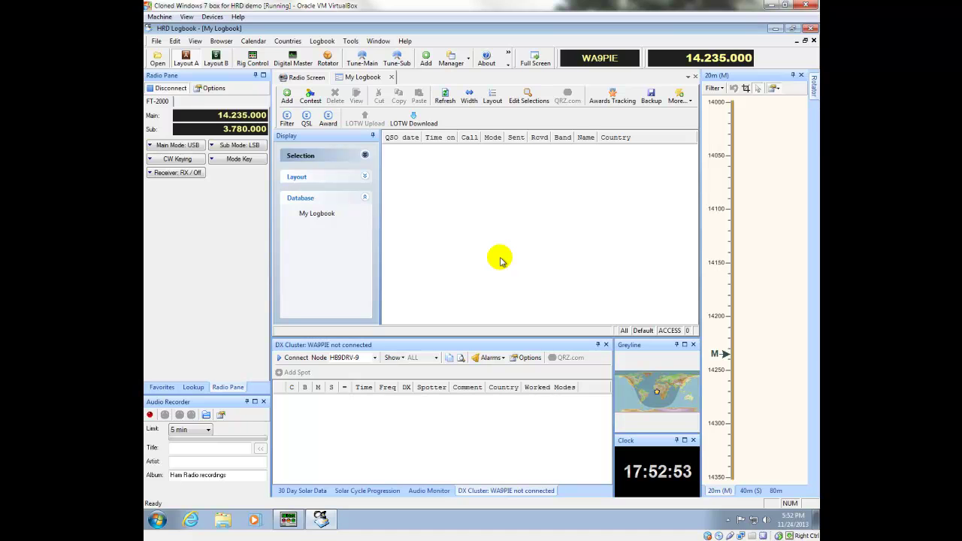
# Step: Launch Digital Master 780, then return to HRD Logbook and open Tools > Configure > My Station
pyautogui.click(294, 58)
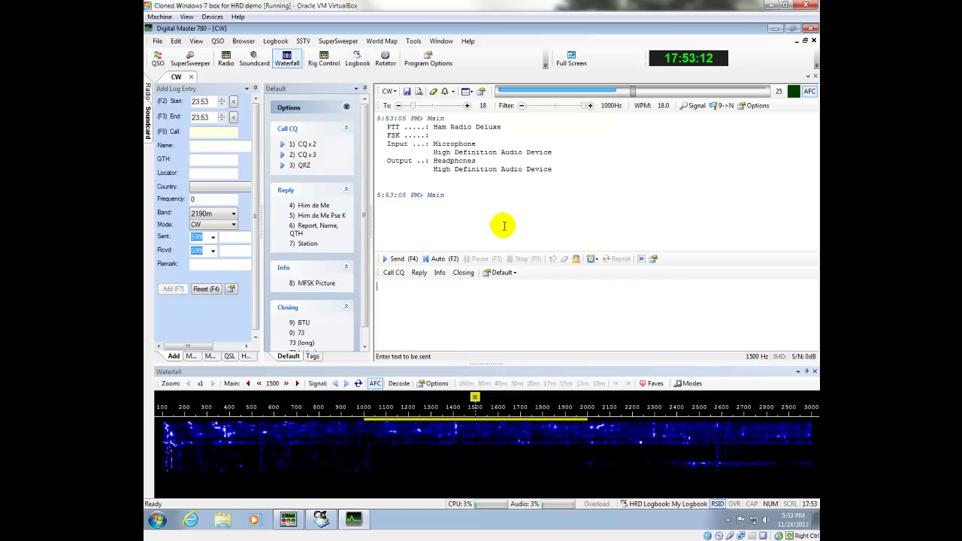
pyautogui.click(403, 329)
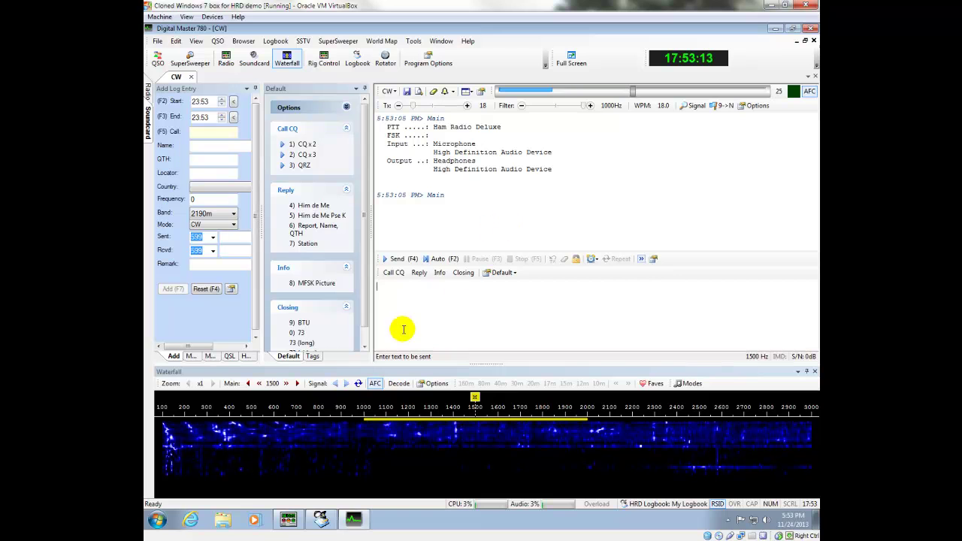
pyautogui.click(321, 519)
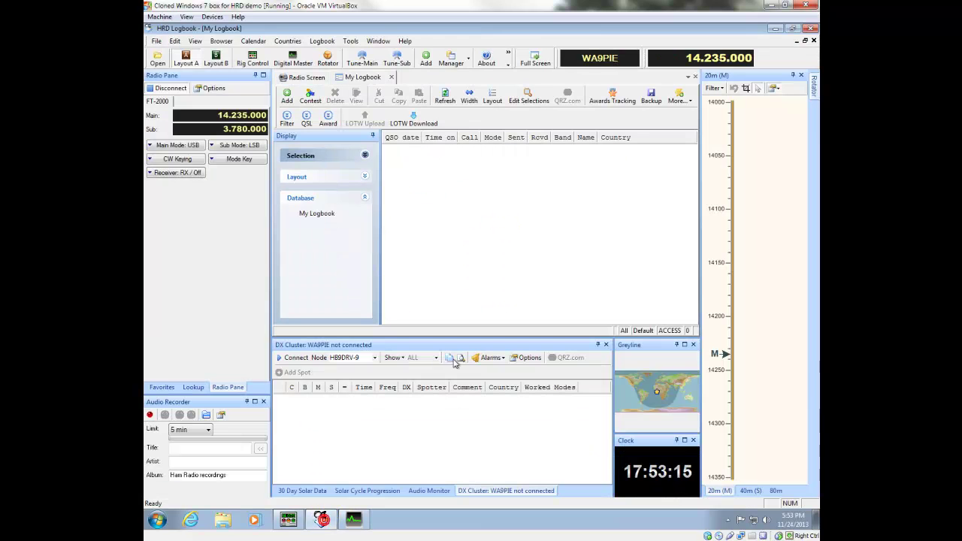
pyautogui.click(351, 42)
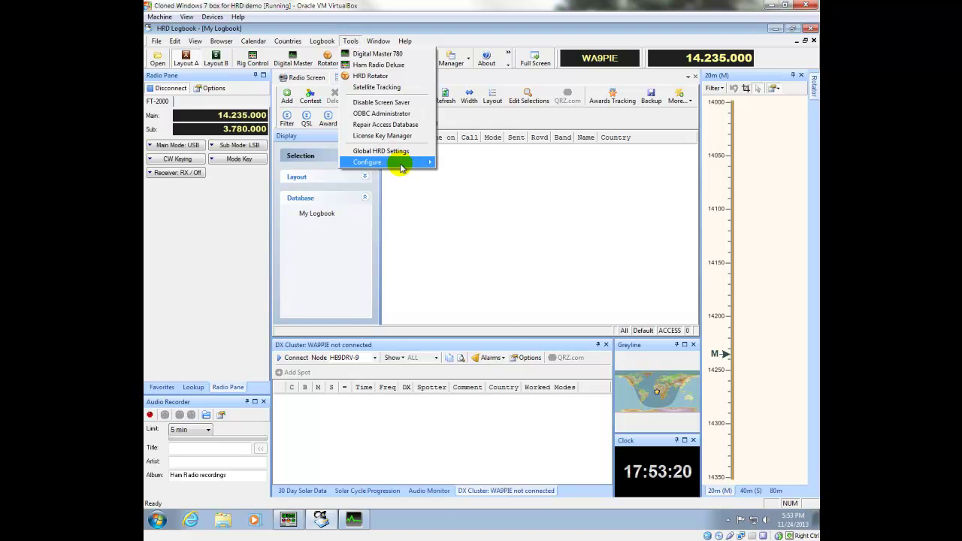
pyautogui.moveTo(400, 166)
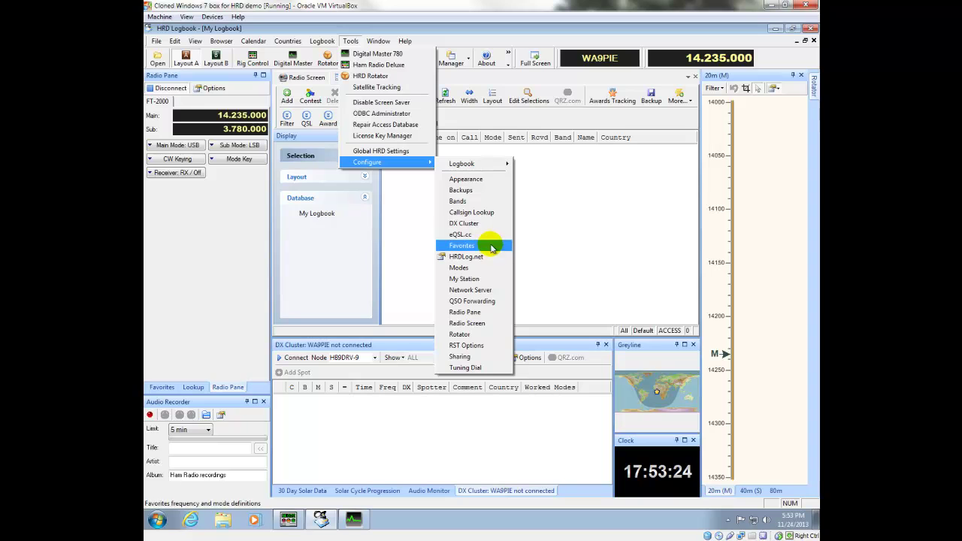
pyautogui.click(487, 280)
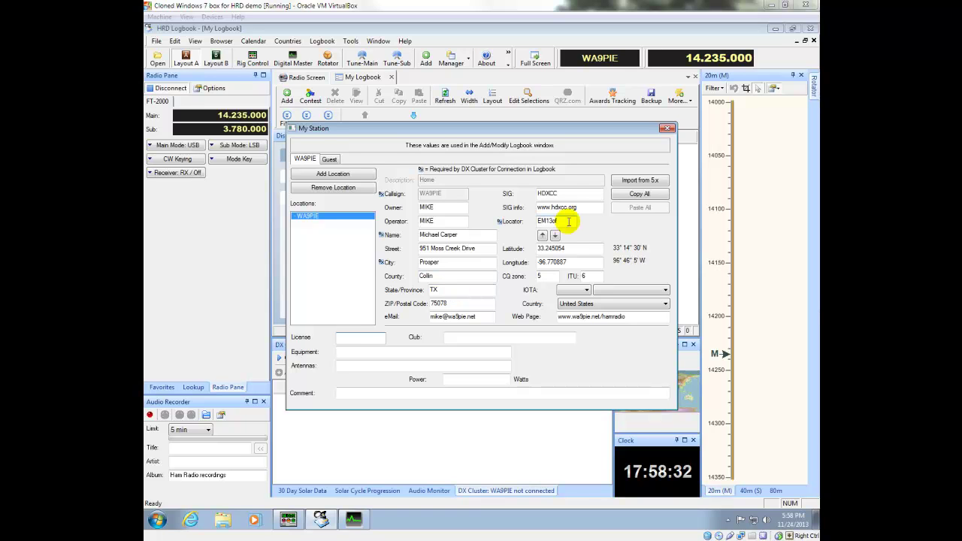
# Step: Review the SIG HDXCC, locator EM13of, CQ zone and United States country in My Station
pyautogui.doubleClick(560, 194)
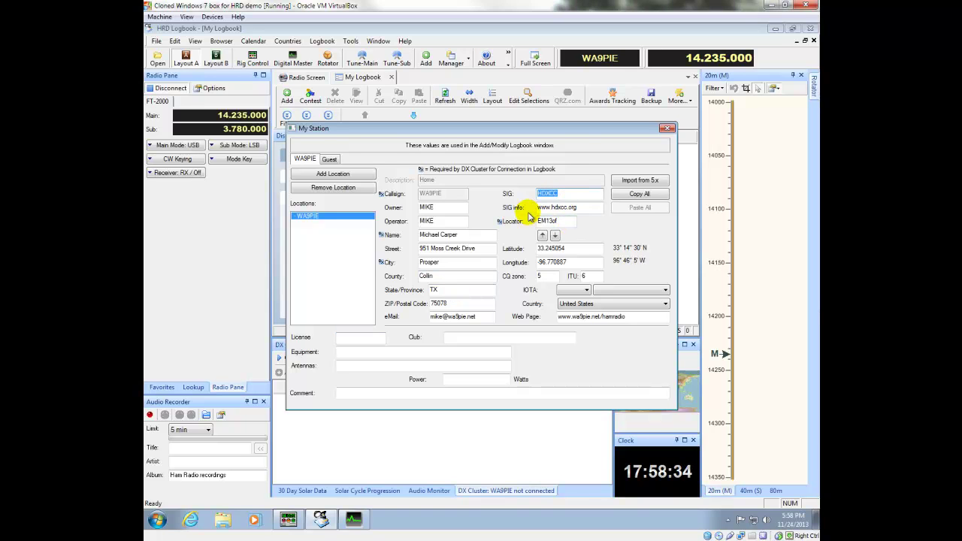
pyautogui.doubleClick(582, 207)
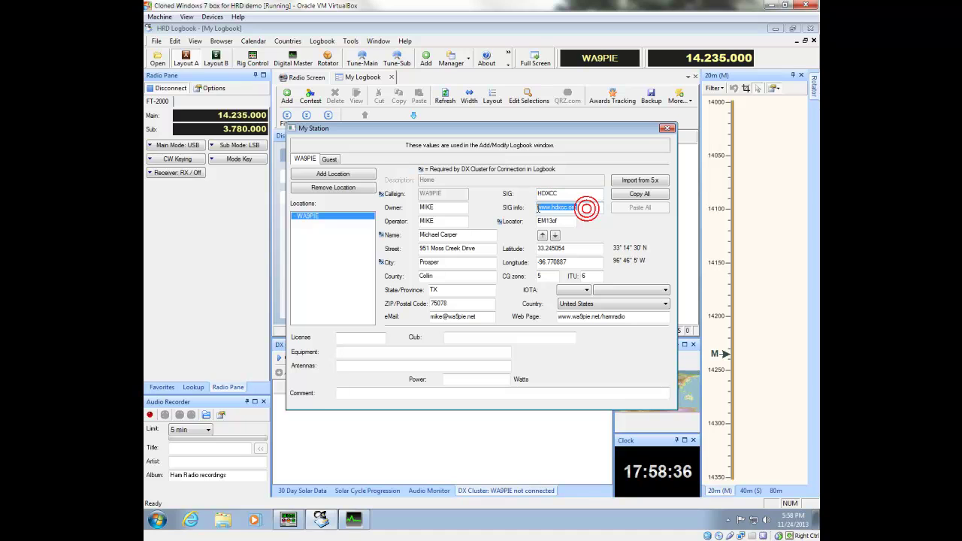
pyautogui.doubleClick(548, 221)
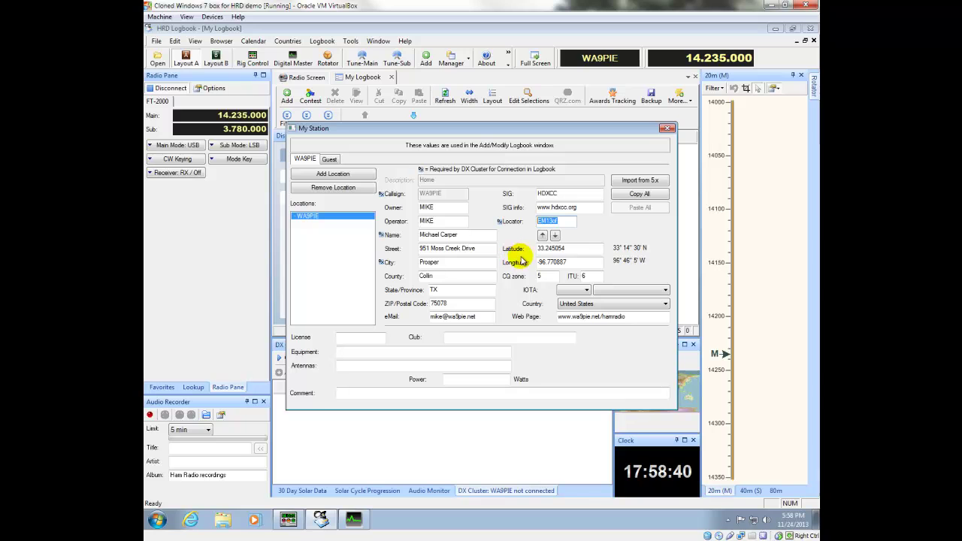
pyautogui.click(553, 276)
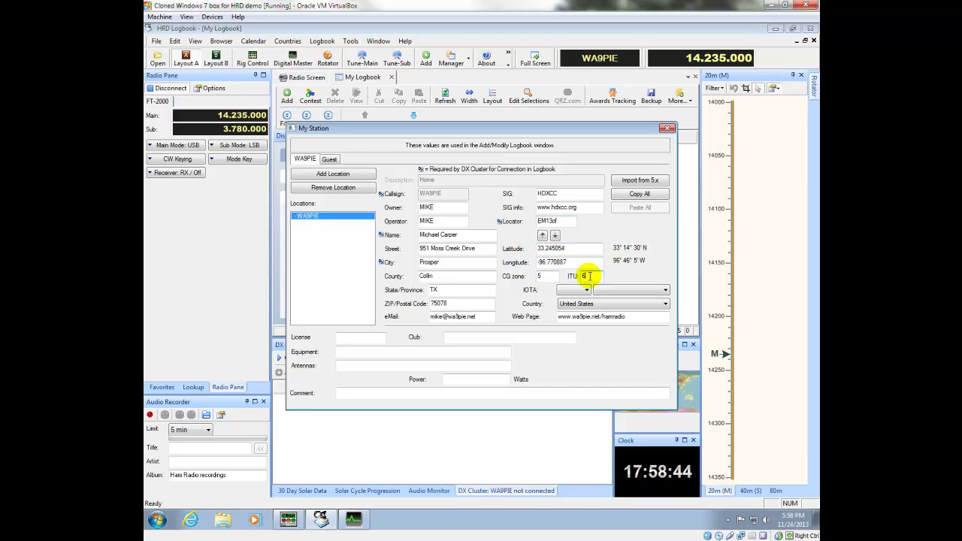
pyautogui.click(578, 305)
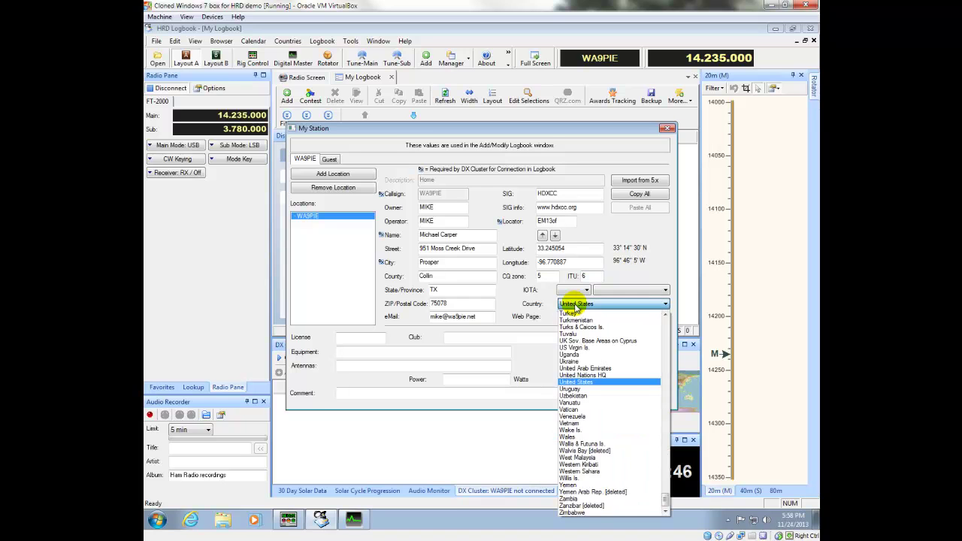
pyautogui.click(542, 308)
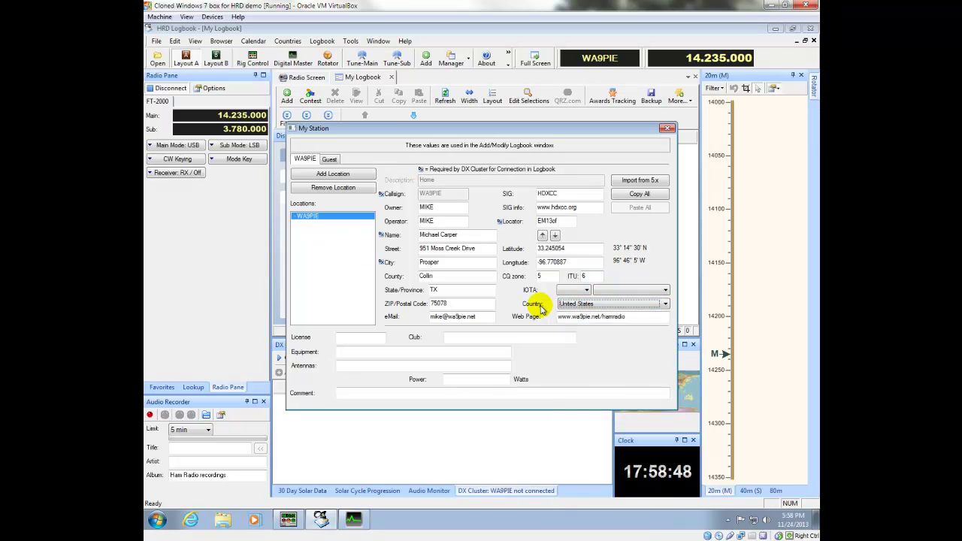
# Step: Check the web page and e-mail fields, close My Station, and bring Digital Master 780 forward
pyautogui.moveTo(668, 317); pyautogui.dragTo(561, 316)
pyautogui.moveTo(487, 316); pyautogui.dragTo(432, 316)
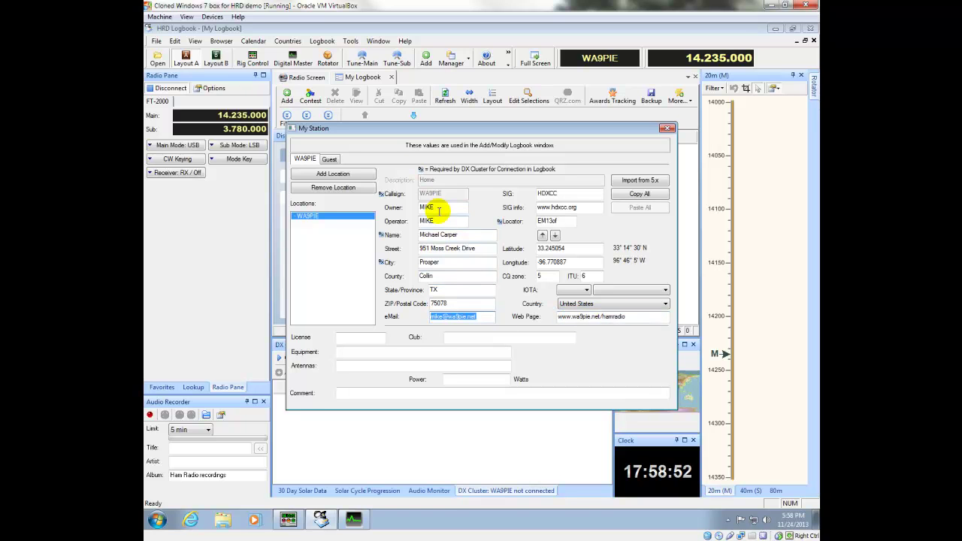
pyautogui.click(429, 236)
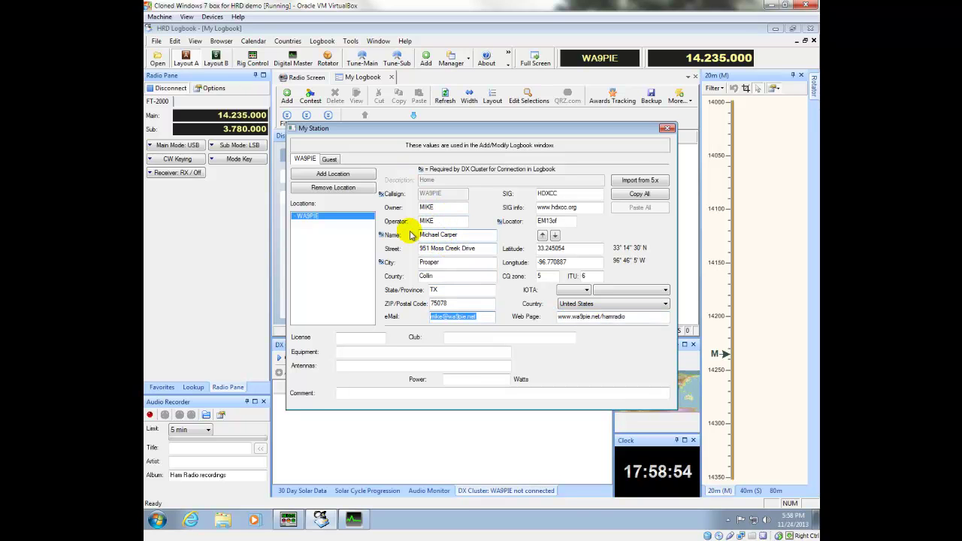
pyautogui.click(667, 131)
pyautogui.click(353, 520)
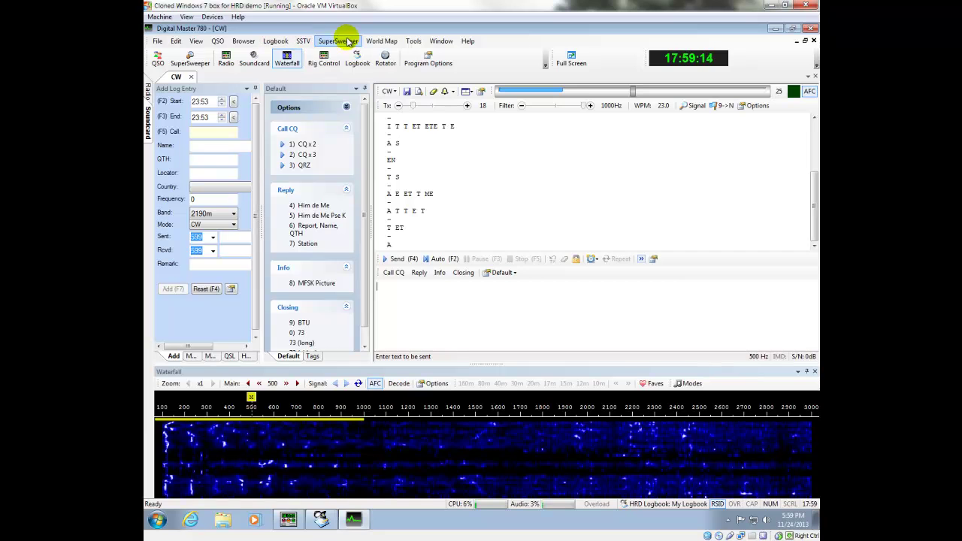
# Step: In DM780 Program Options' Callsign page, enter age 52 and club HDXCC
pyautogui.click(414, 42)
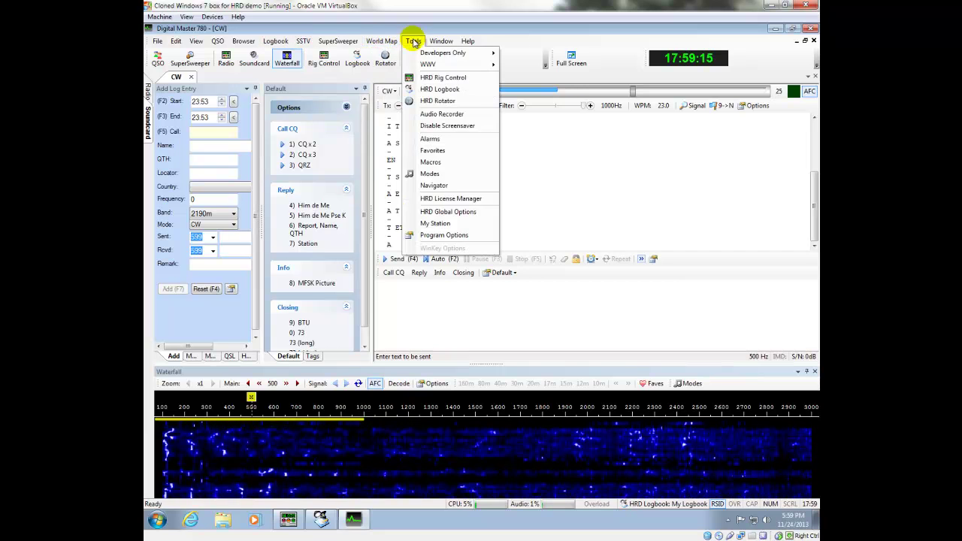
pyautogui.click(454, 236)
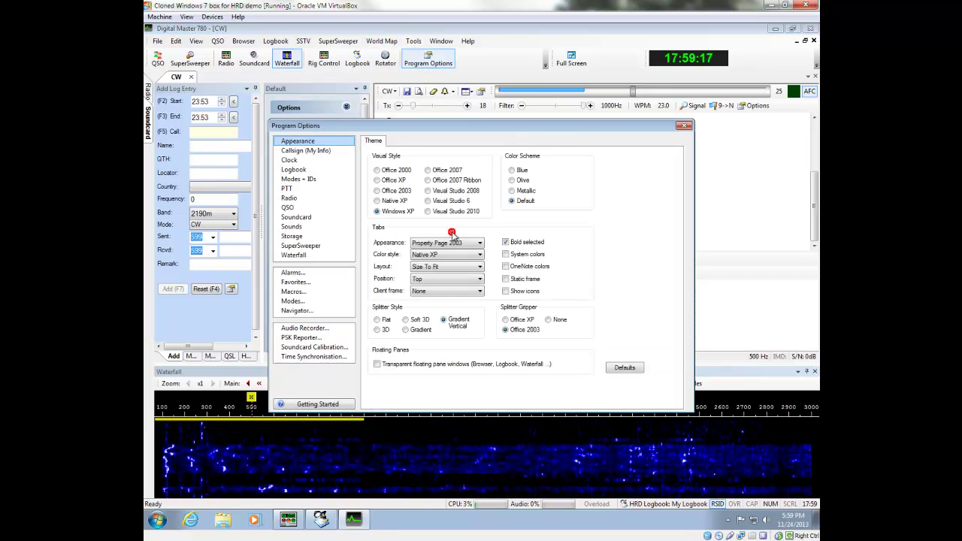
pyautogui.click(328, 153)
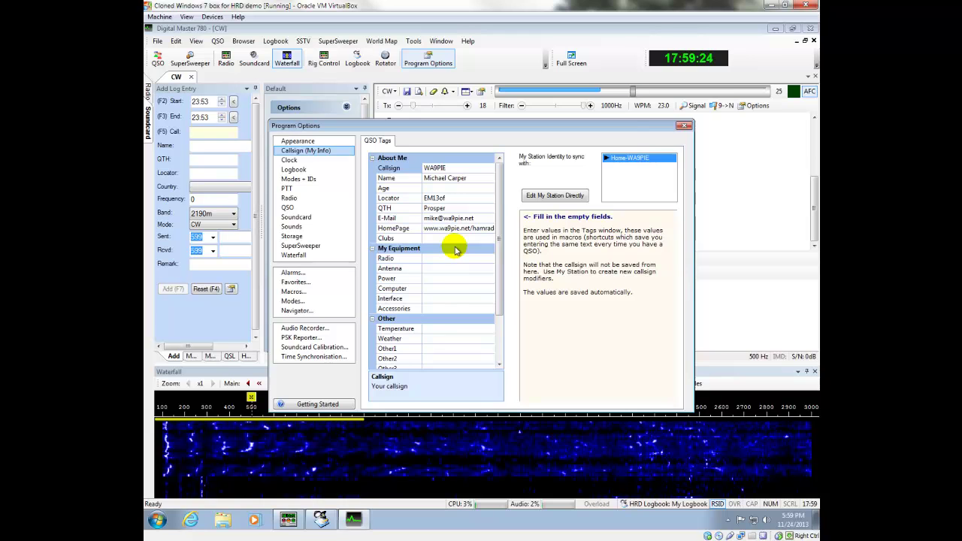
pyautogui.click(436, 188)
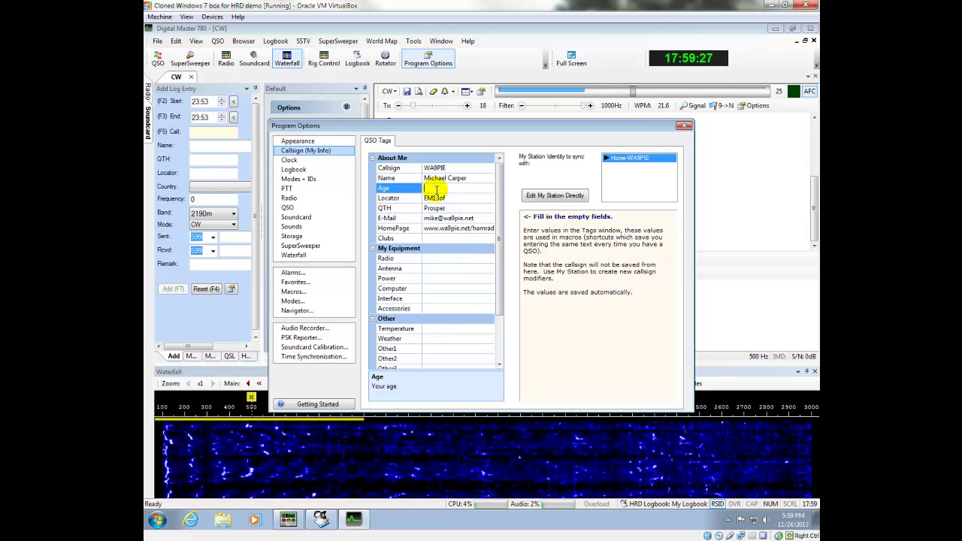
pyautogui.click(433, 238)
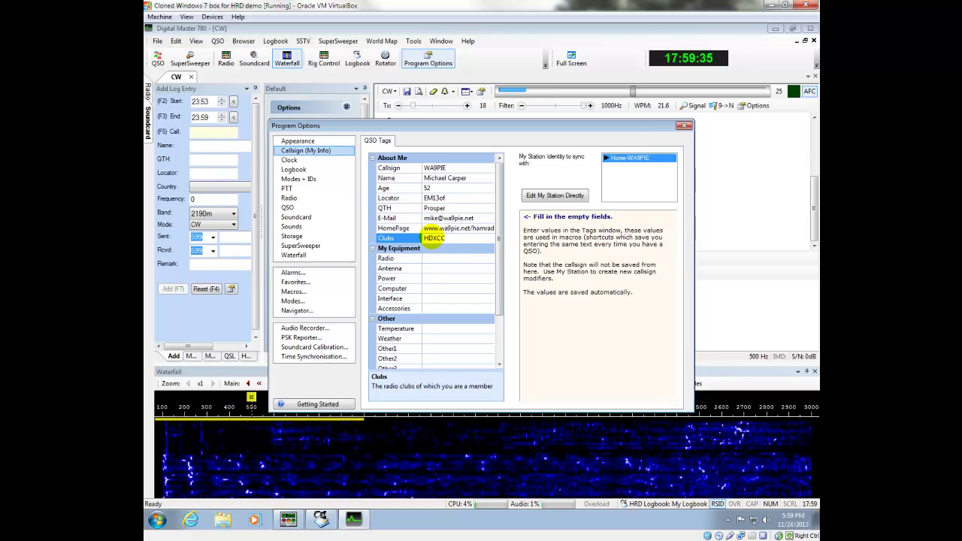
pyautogui.press('Down')
# Step: Enter equipment tags: Yaesu FTdx5000MP, Vertical antenna, 800 watts, Dell XPS, microKEYER II
pyautogui.click(442, 258)
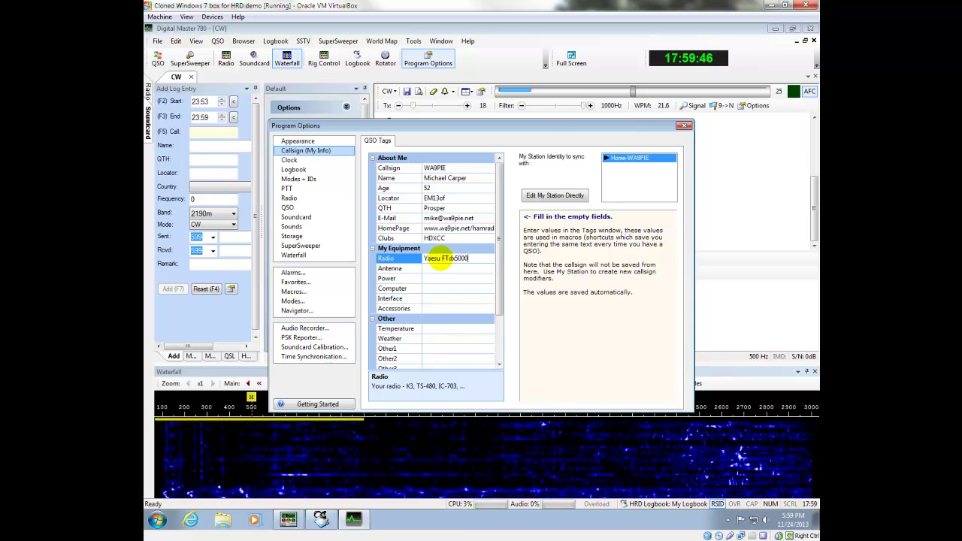
pyautogui.press('Return')
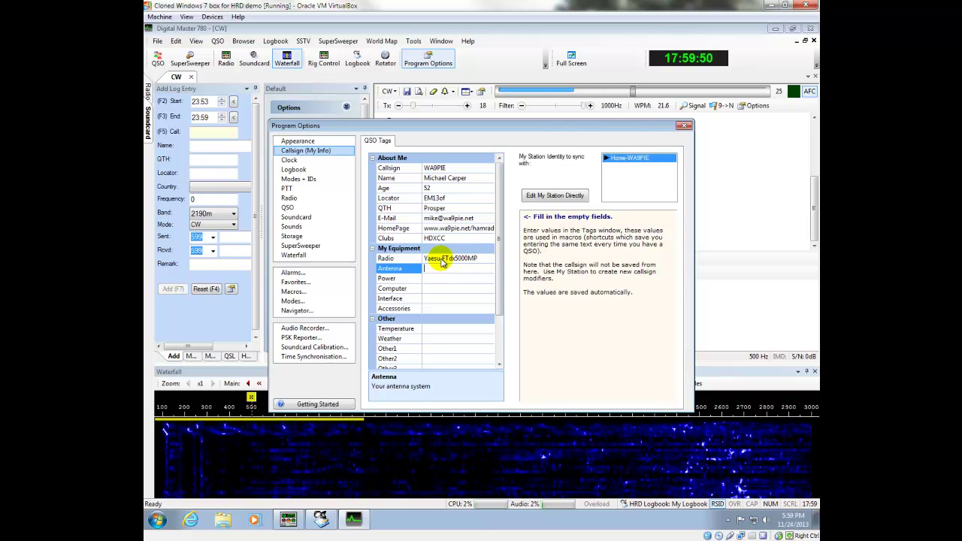
pyautogui.write('Vertical')
pyautogui.press('Return')
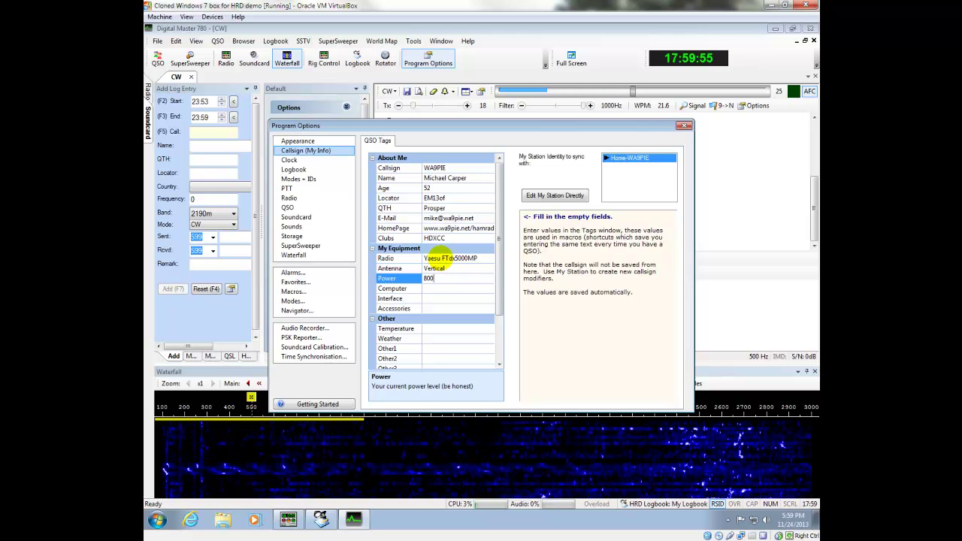
pyautogui.write('800 watts')
pyautogui.press('Return')
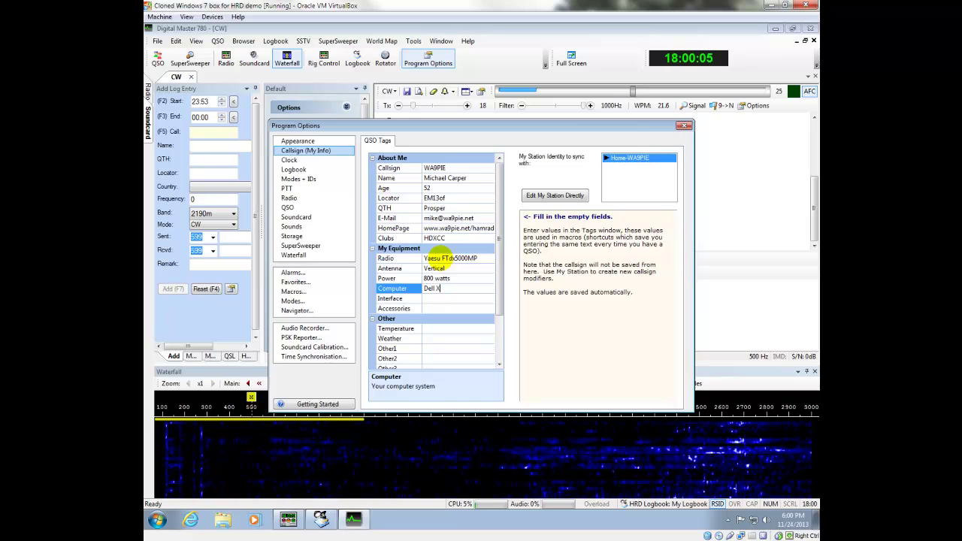
pyautogui.press('Return')
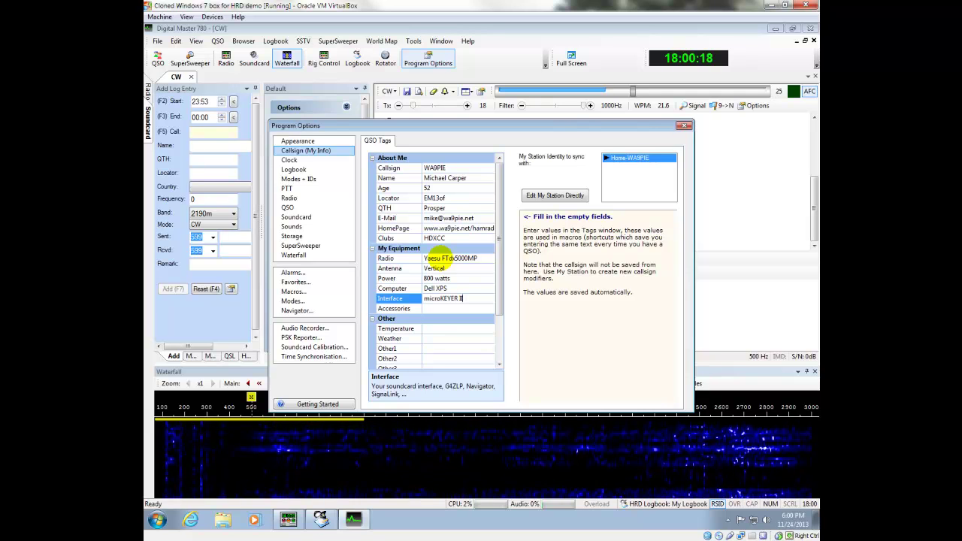
pyautogui.press('Return')
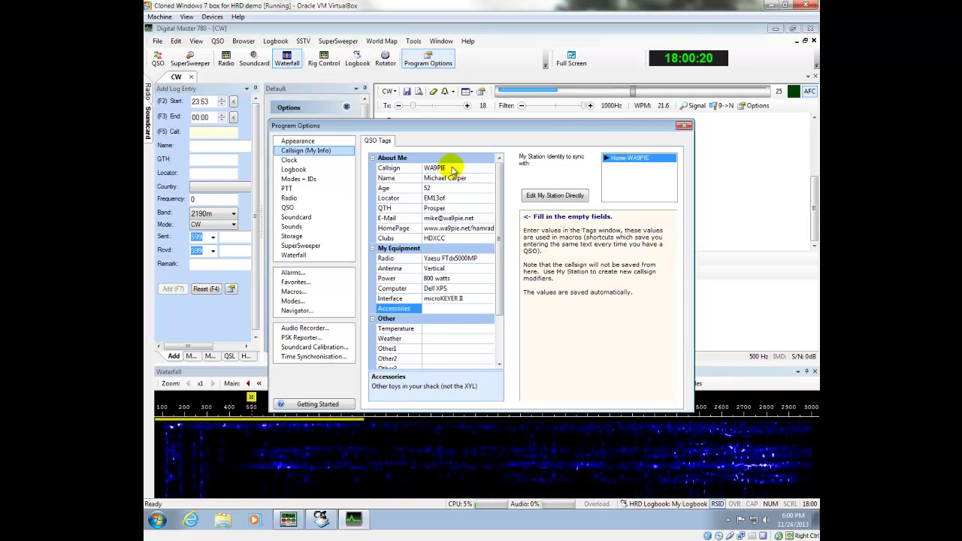
pyautogui.click(310, 140)
pyautogui.click(314, 150)
# Step: Check DM780's Logbook connection settings, close Program Options, and open HRD Logbook's DX Cluster Options
pyautogui.click(299, 171)
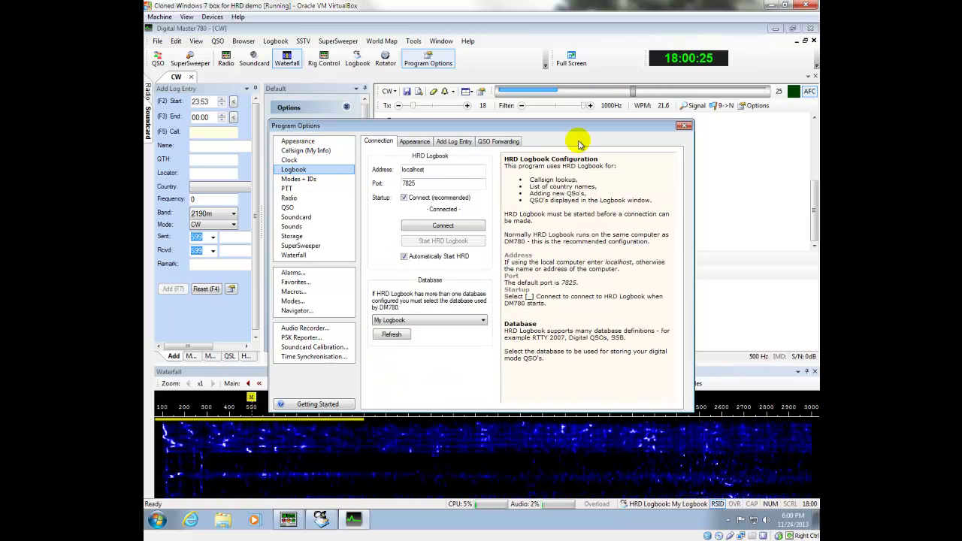
pyautogui.click(684, 125)
pyautogui.click(321, 519)
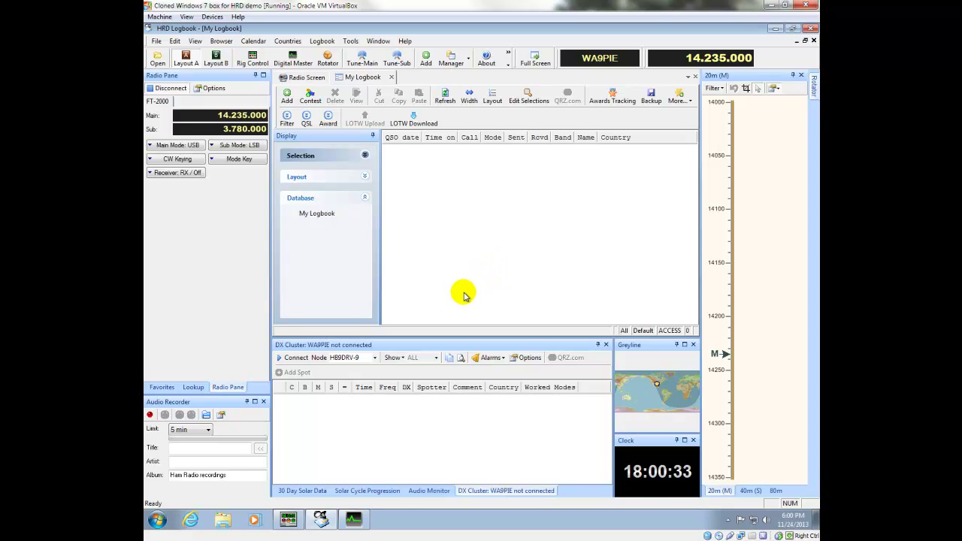
pyautogui.click(526, 358)
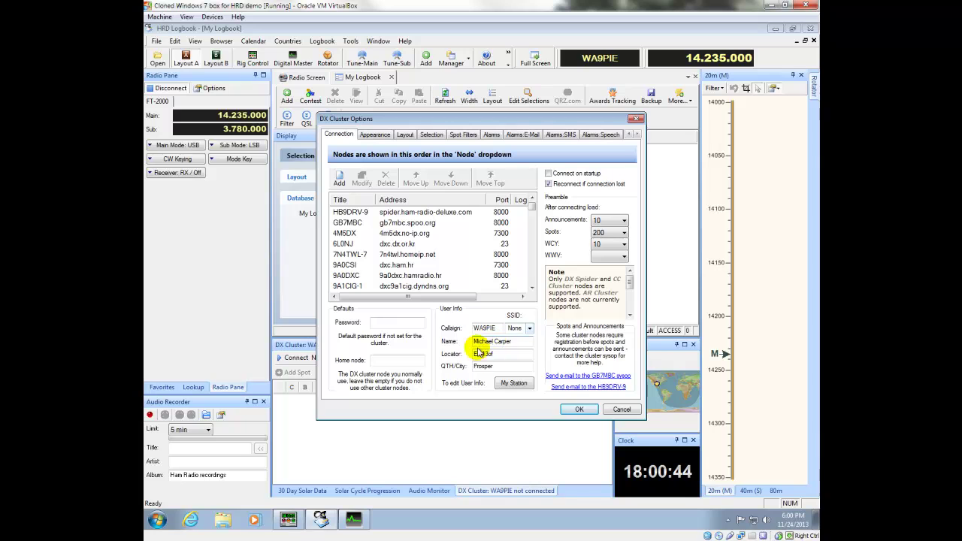
# Step: Set the cluster SSID to -11 and toggle connecting to the cluster on startup
pyautogui.click(530, 330)
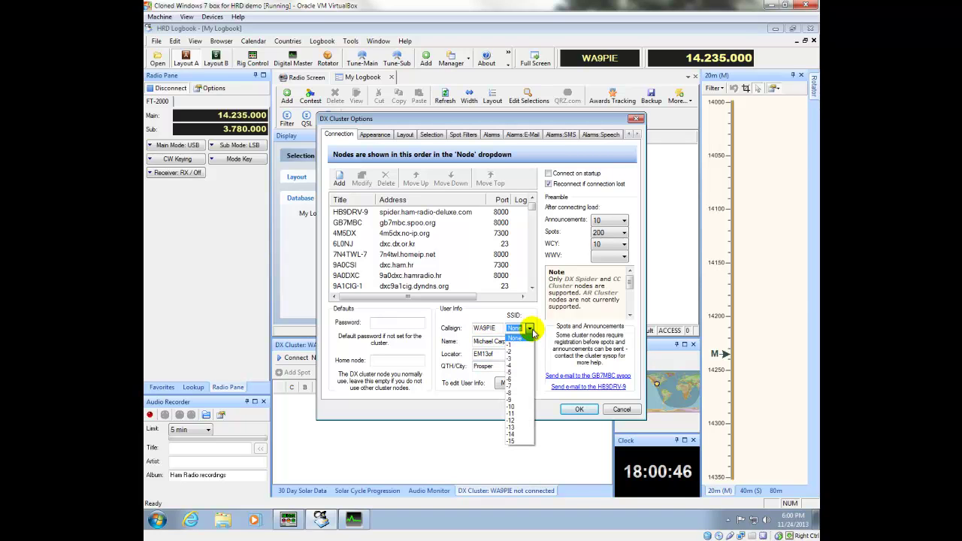
pyautogui.click(524, 414)
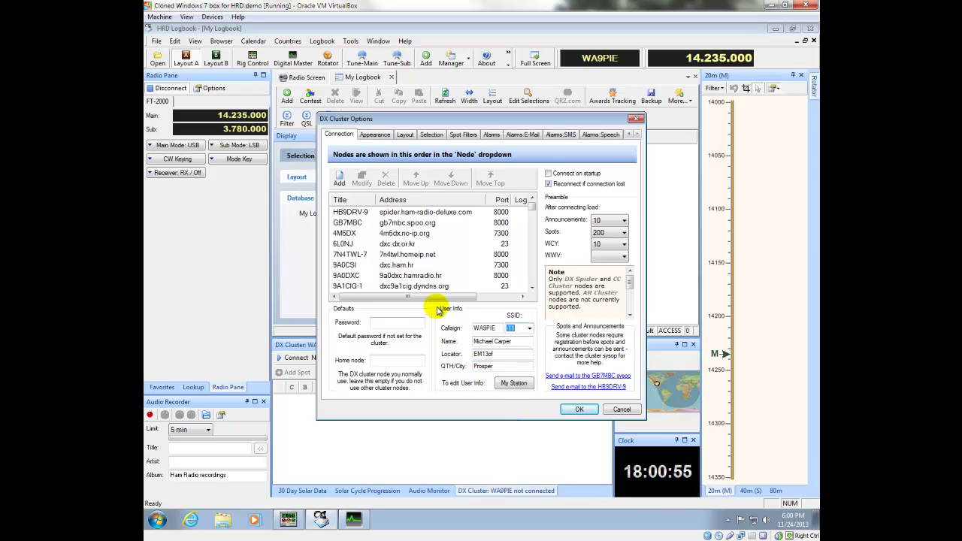
pyautogui.click(549, 174)
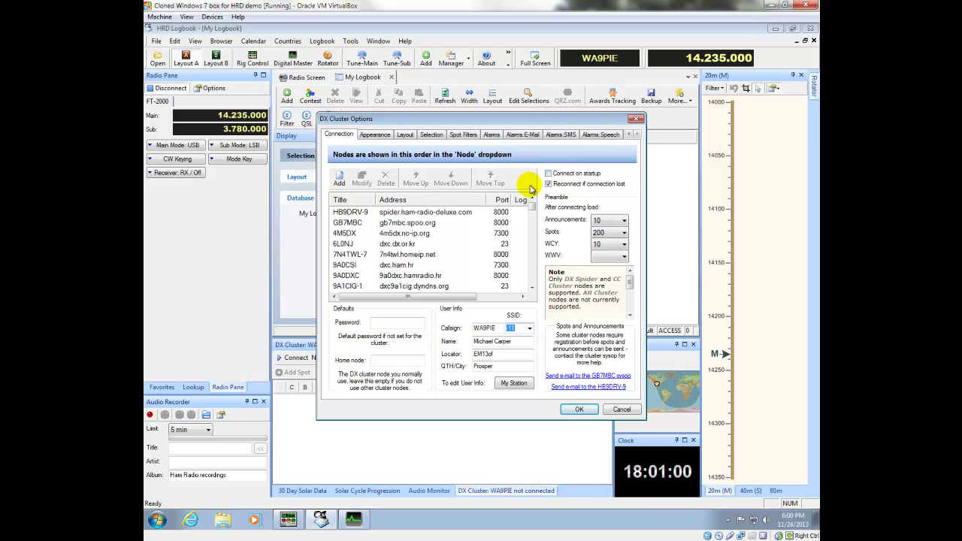
# Step: In the spot list appearance settings, stop confirmation searches using eQSL
pyautogui.click(378, 136)
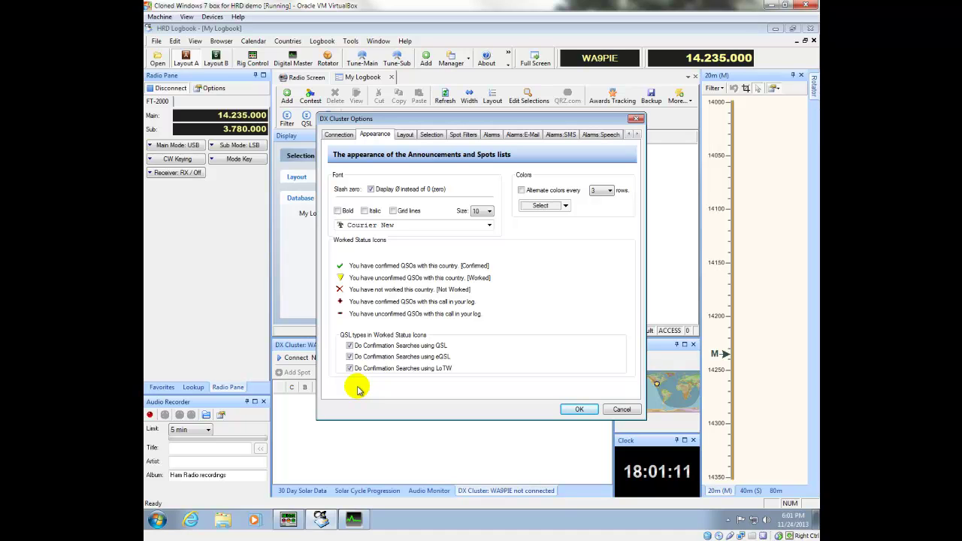
pyautogui.click(441, 345)
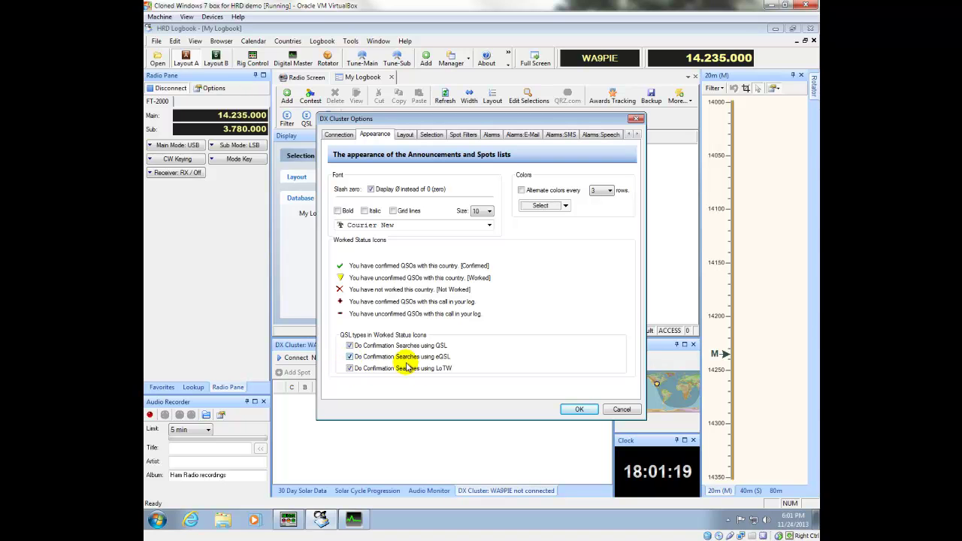
pyautogui.click(349, 356)
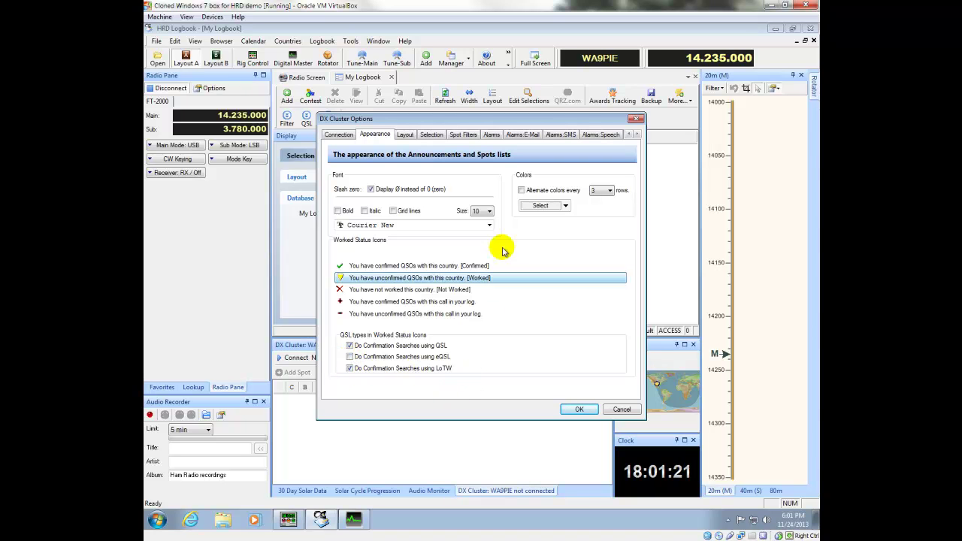
# Step: Review the Layout page's Spots column fields and move the Options dialog up and right
pyautogui.click(408, 134)
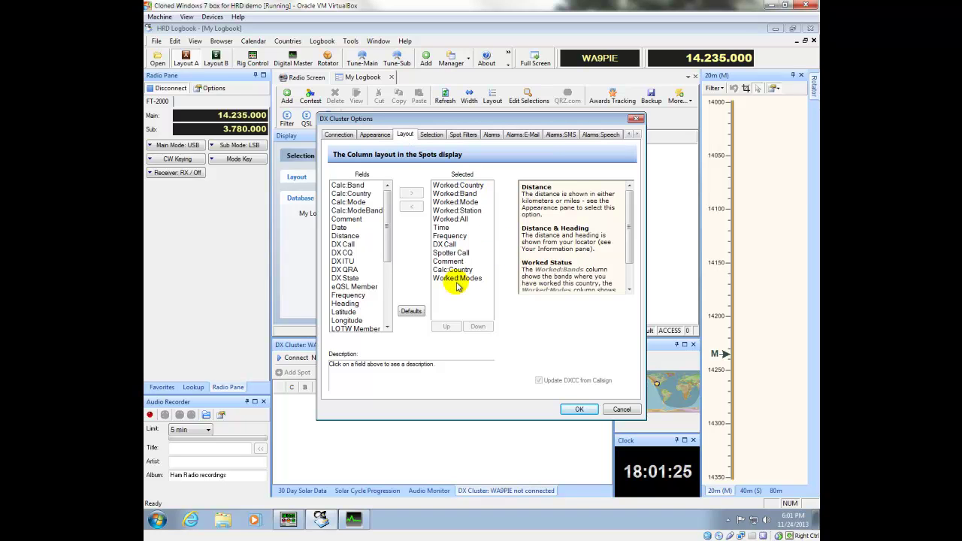
pyautogui.scroll(-5, 383, 301)
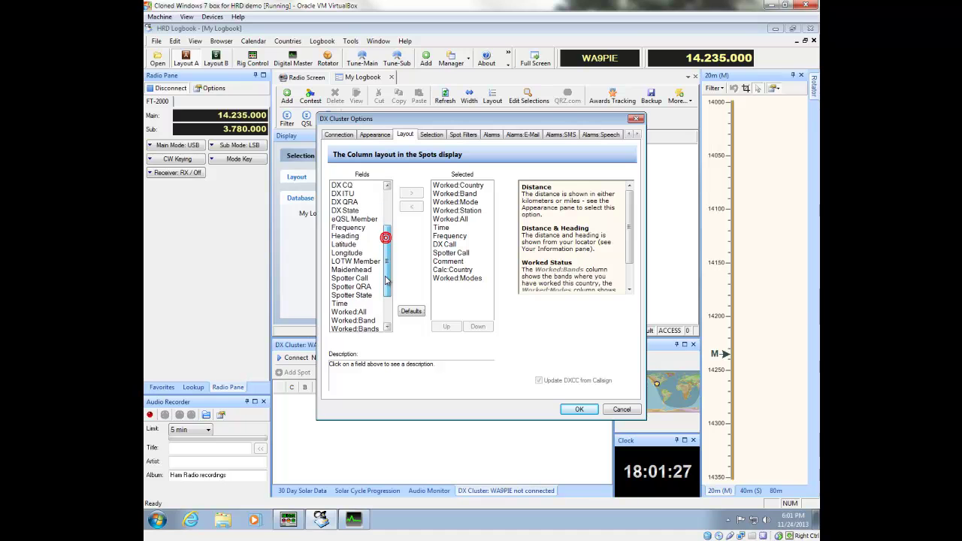
pyautogui.scroll(5, 384, 301)
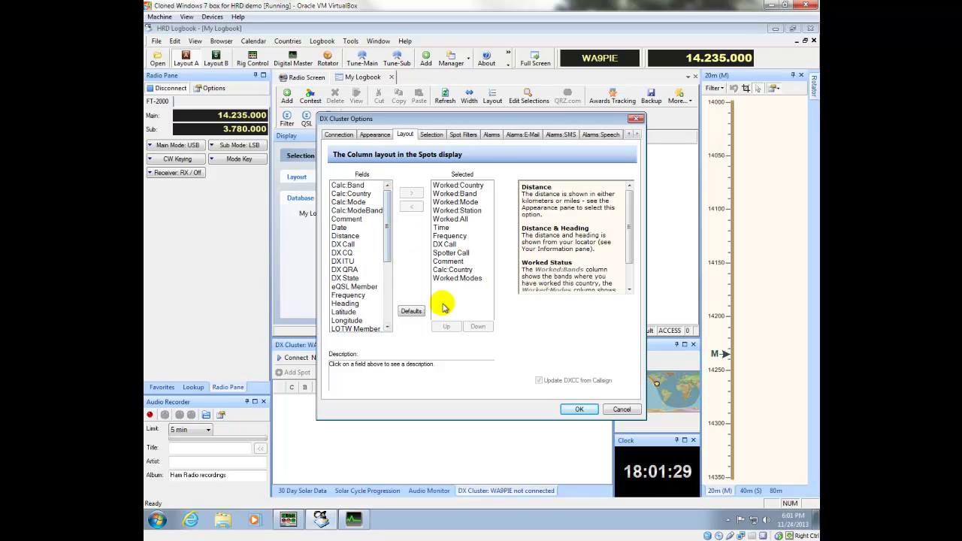
pyautogui.moveTo(498, 119); pyautogui.dragTo(569, 32)
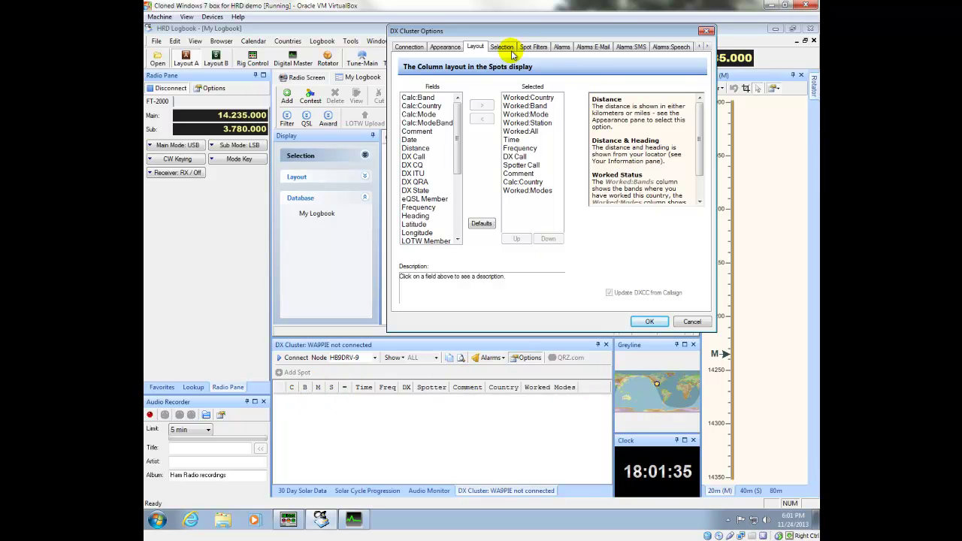
# Step: Choose Use sh/mydx for the spider cluster, then browse the filter and alarm pages
pyautogui.click(501, 46)
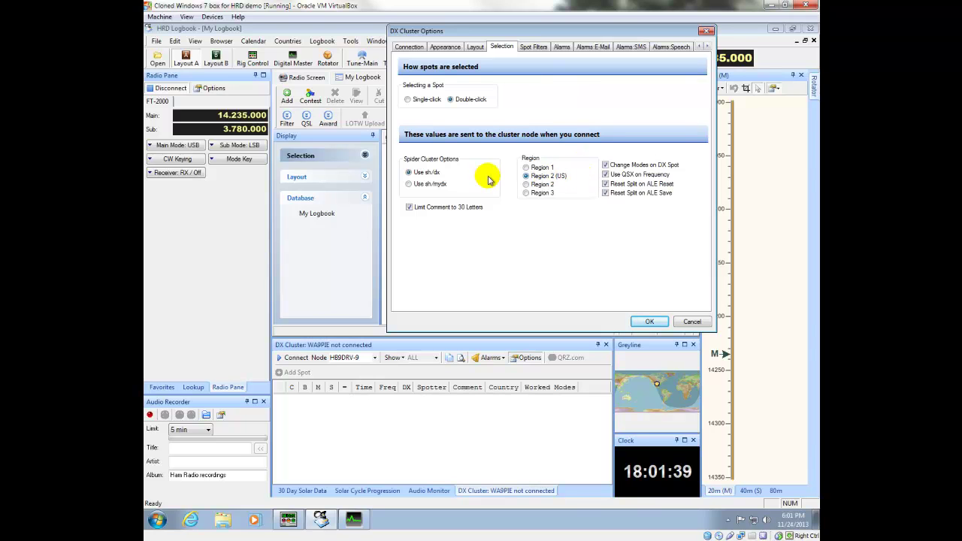
pyautogui.click(409, 185)
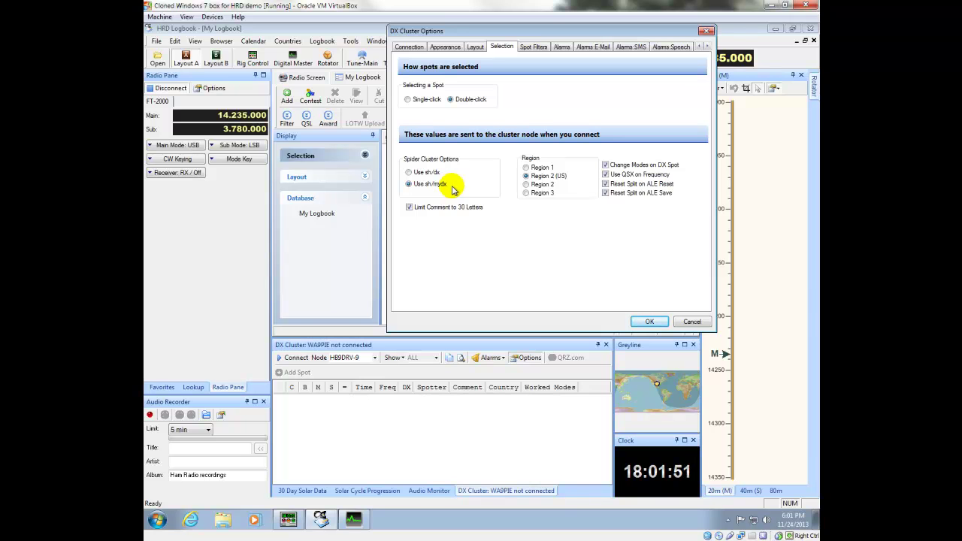
pyautogui.click(535, 48)
pyautogui.click(562, 48)
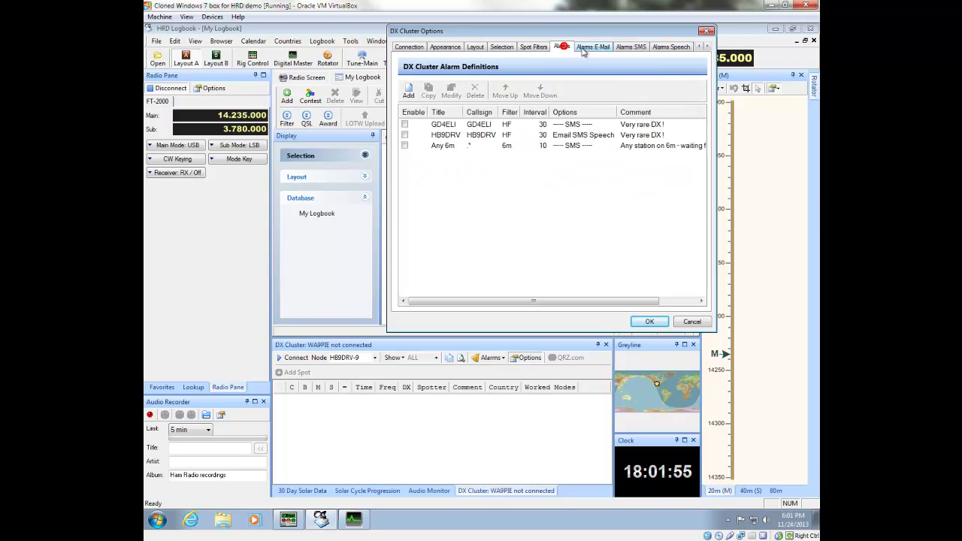
pyautogui.click(585, 48)
pyautogui.click(628, 47)
pyautogui.click(669, 47)
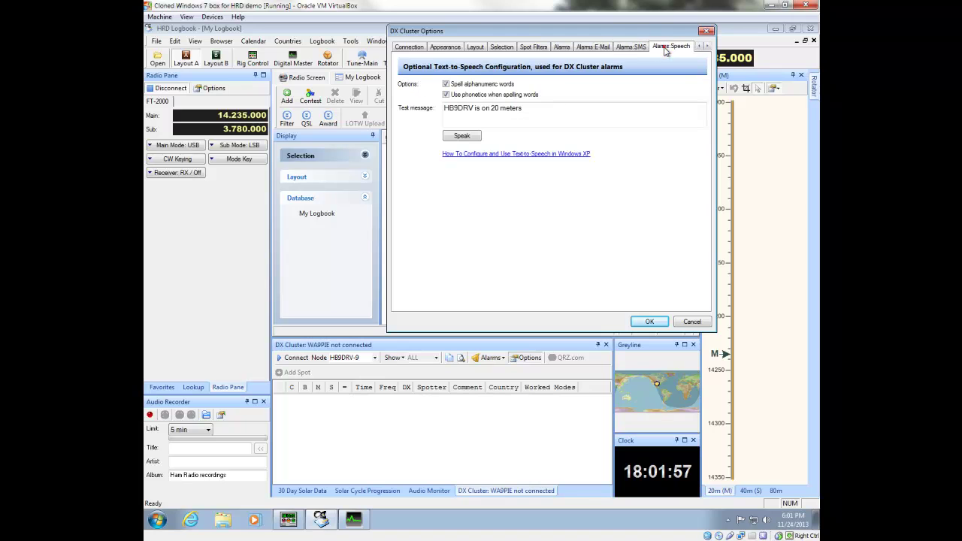
# Step: Check the QSL, eQSL and LOTW lookup settings and save the cluster options
pyautogui.click(707, 46)
pyautogui.click(706, 47)
pyautogui.click(707, 47)
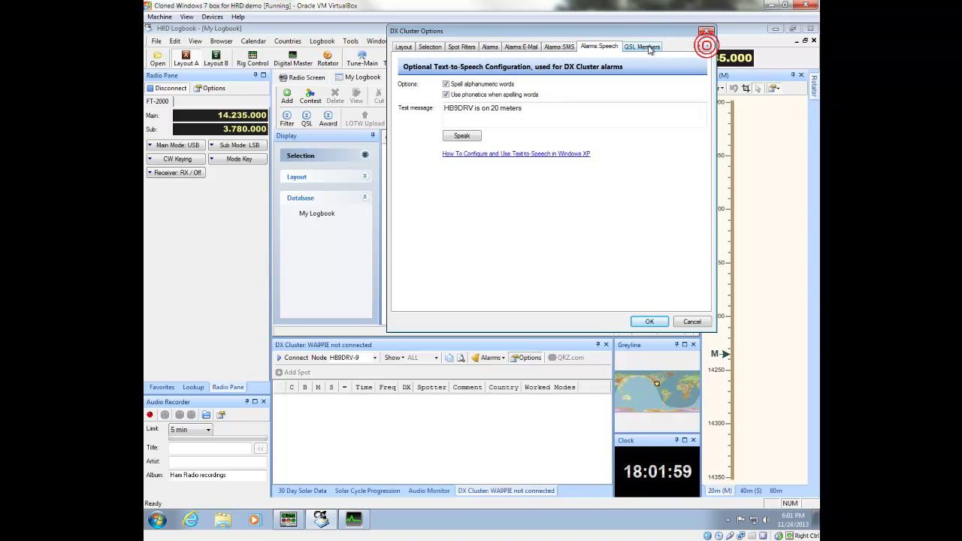
pyautogui.click(644, 47)
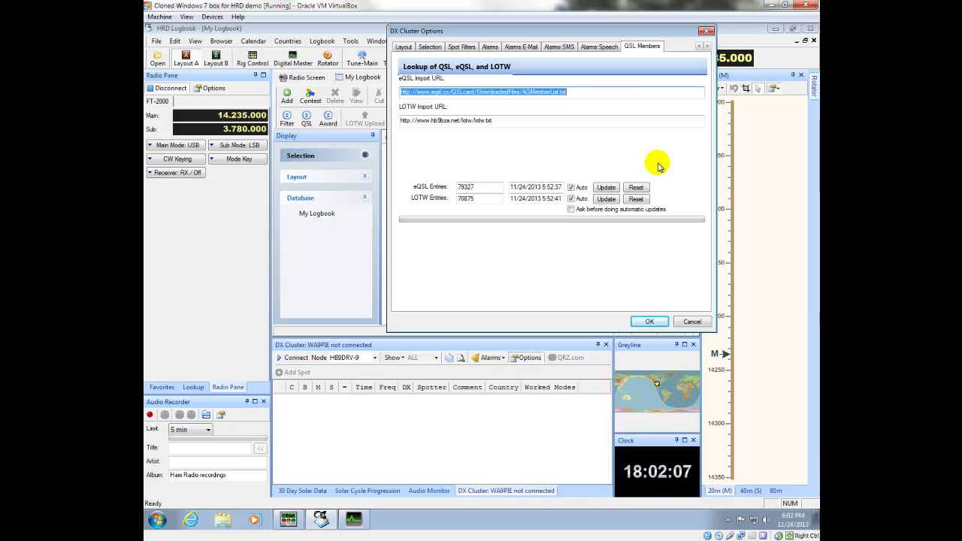
pyautogui.click(582, 209)
pyautogui.click(649, 322)
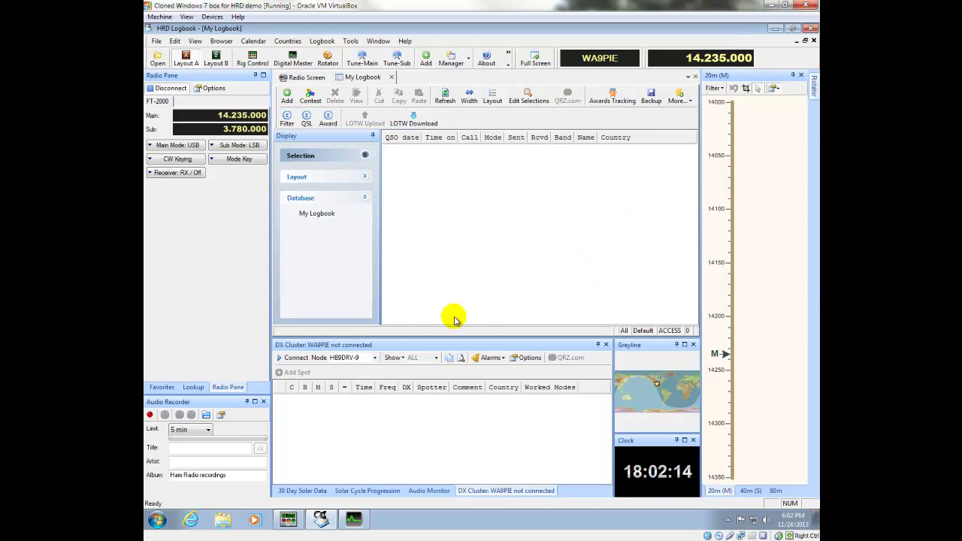
# Step: Connect the DX Cluster pane to node WA9PIE so live spots start arriving
pyautogui.click(374, 357)
pyautogui.moveTo(373, 172); pyautogui.dragTo(374, 331)
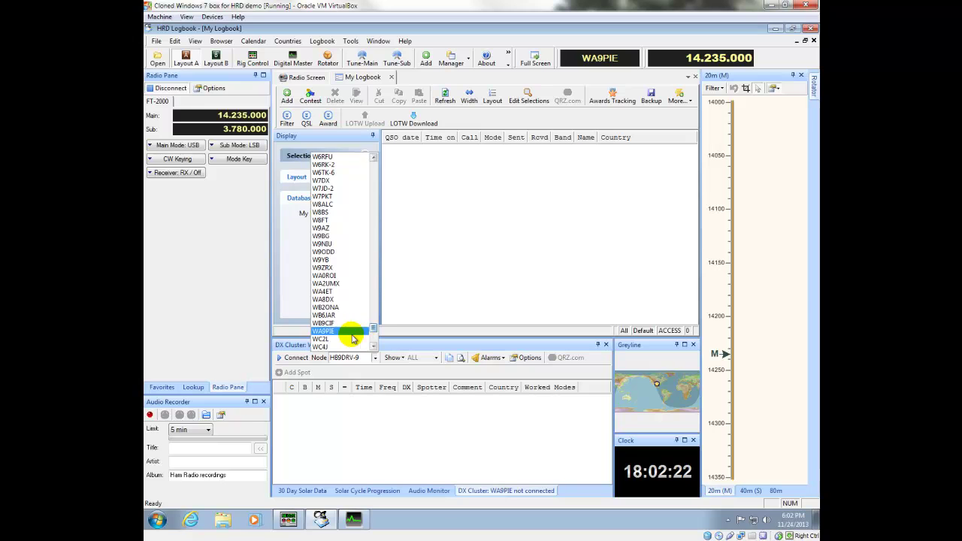
pyautogui.click(342, 330)
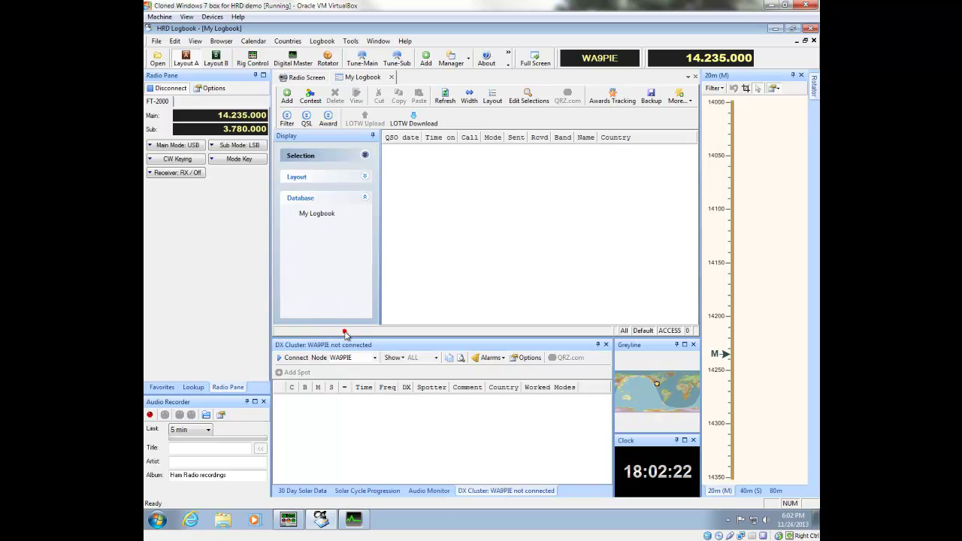
pyautogui.click(294, 358)
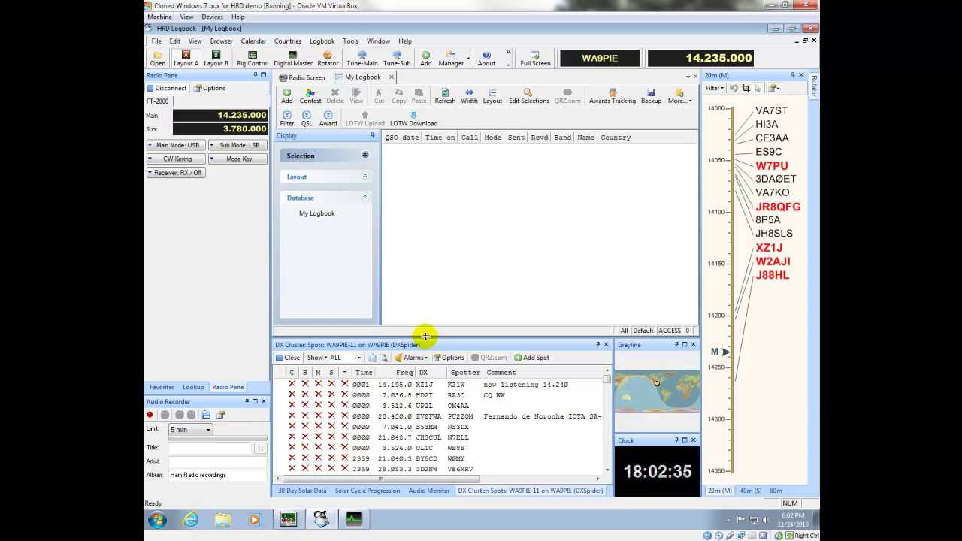
pyautogui.click(351, 41)
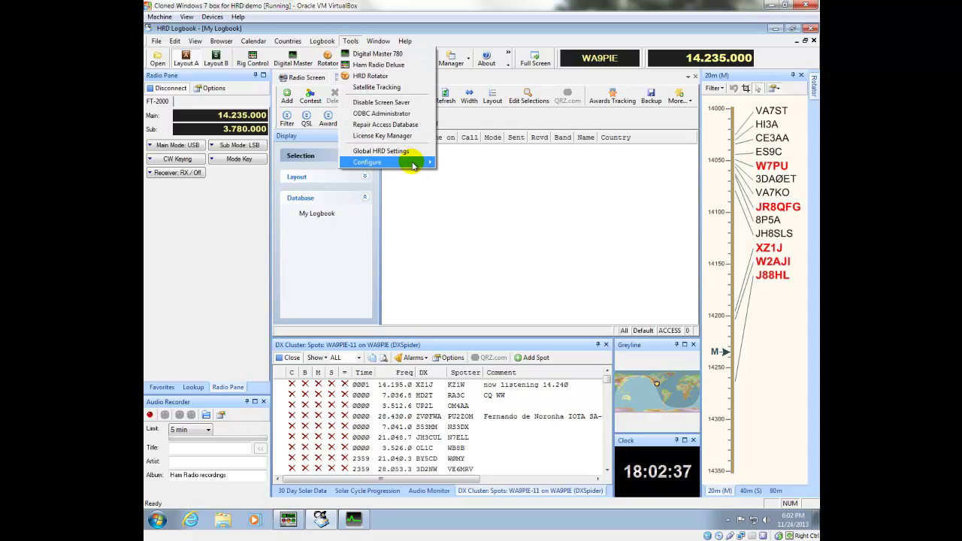
# Step: Enable QRZ.com Subscription lookup, rank it above Logbook and Country List, and save
pyautogui.moveTo(414, 163)
pyautogui.click(470, 214)
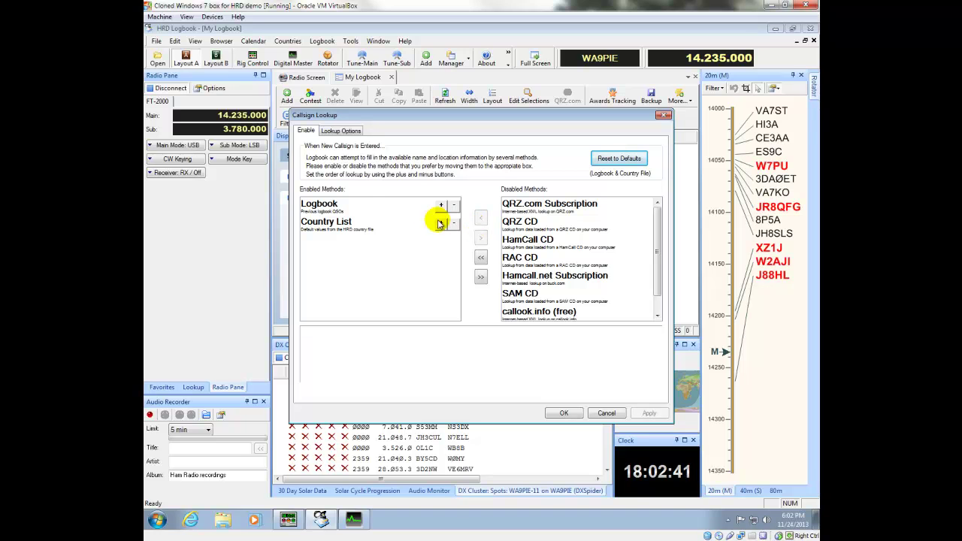
pyautogui.click(367, 213)
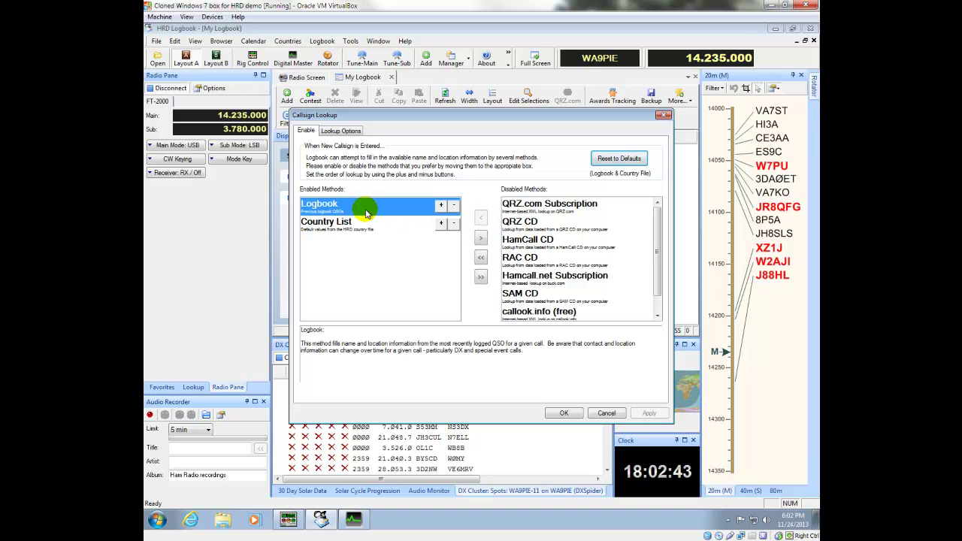
pyautogui.click(361, 224)
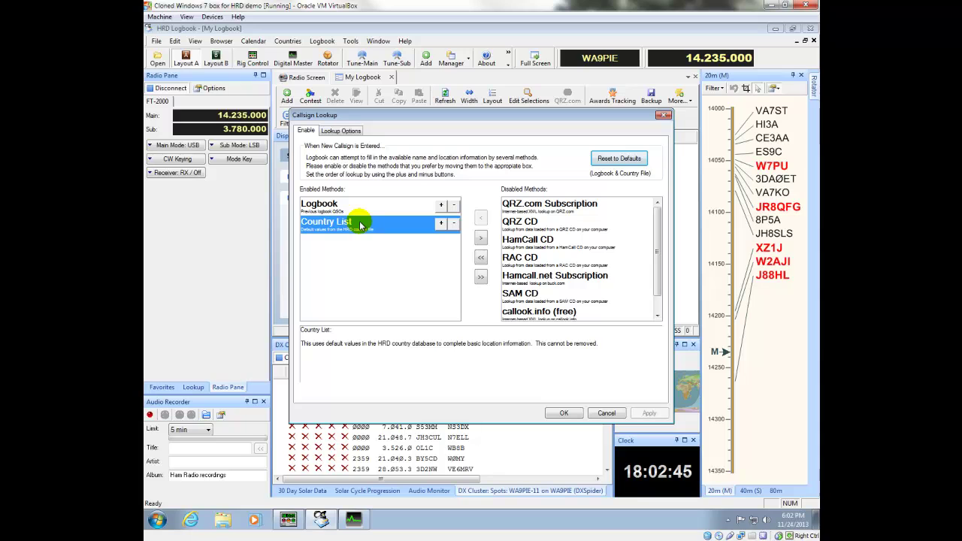
pyautogui.click(560, 208)
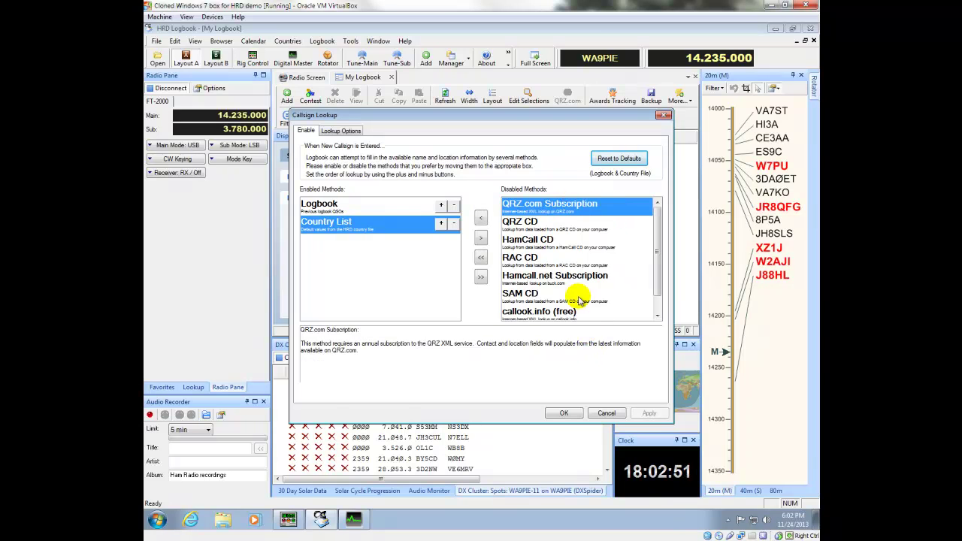
pyautogui.click(481, 218)
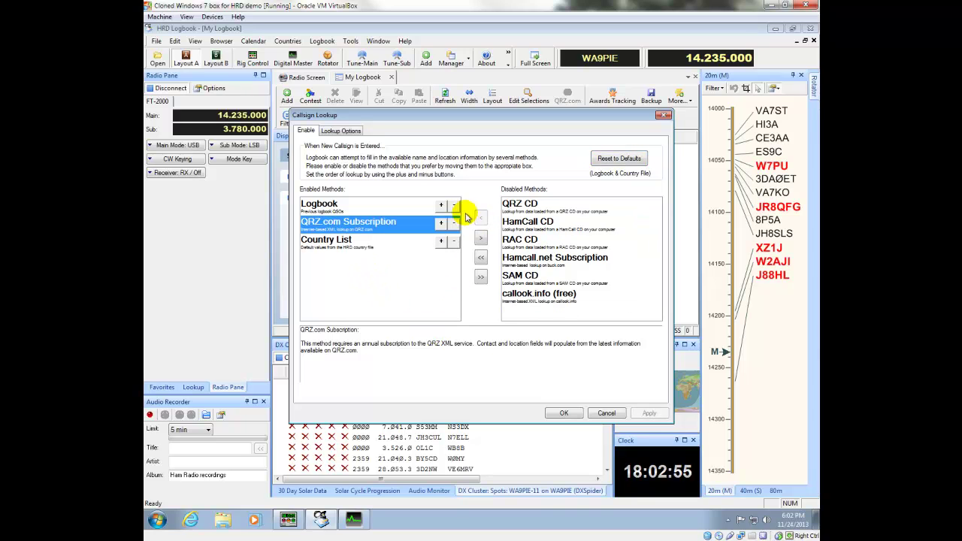
pyautogui.click(440, 223)
pyautogui.click(376, 208)
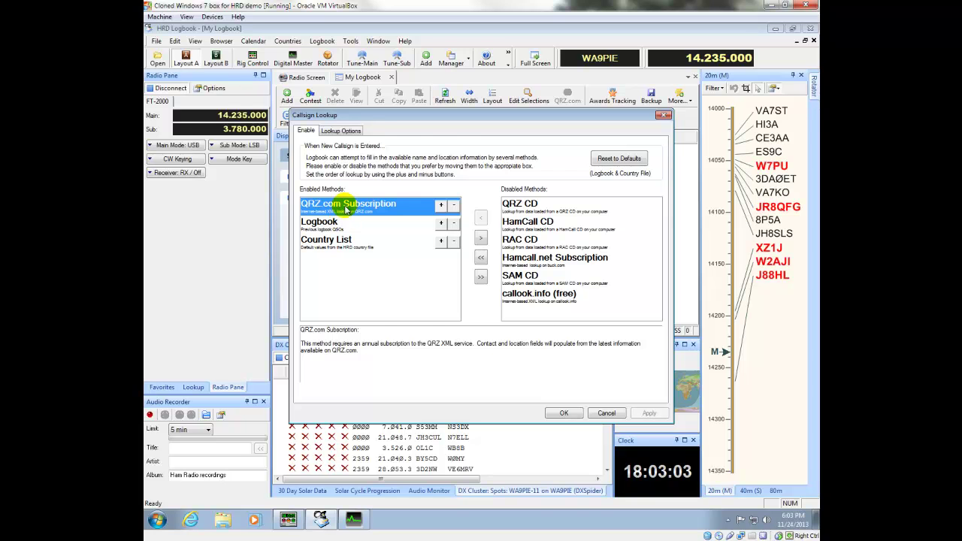
pyautogui.click(341, 130)
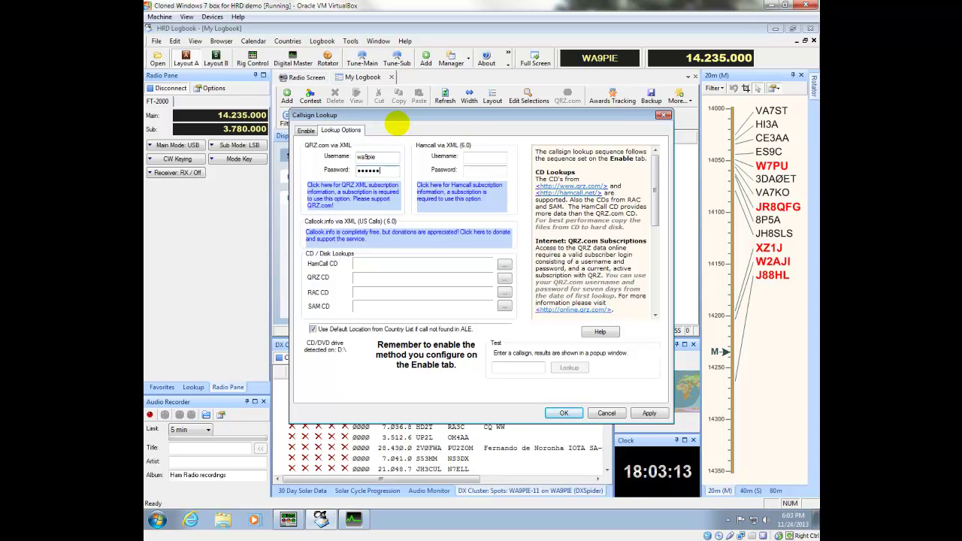
pyautogui.click(564, 413)
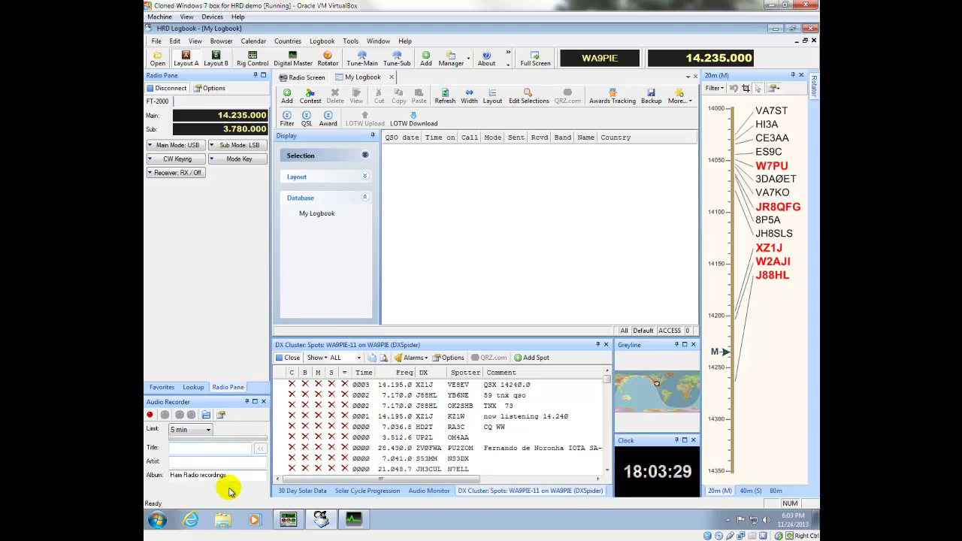
# Step: Hide the Audio Recorder and Display panes, look up spot XZ1J, and start a new entry
pyautogui.click(247, 404)
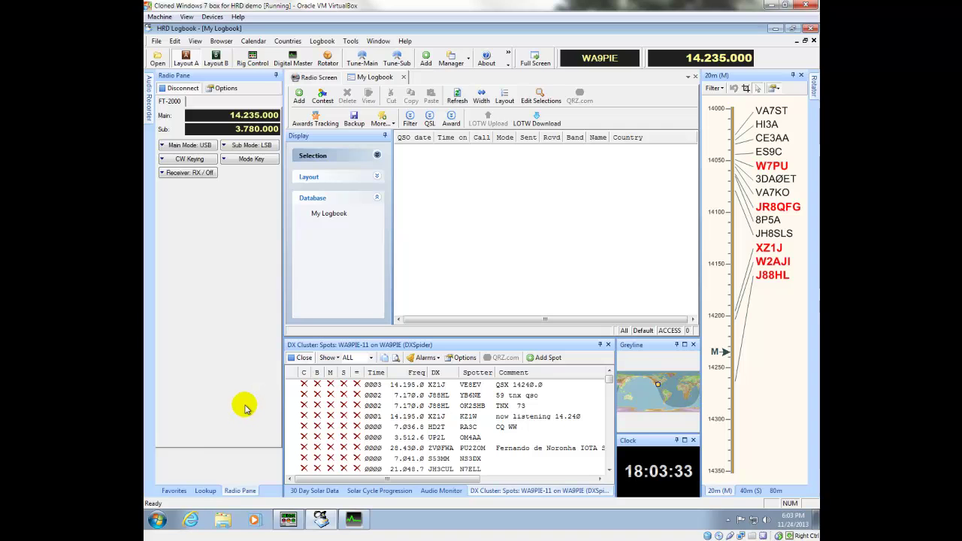
pyautogui.click(205, 490)
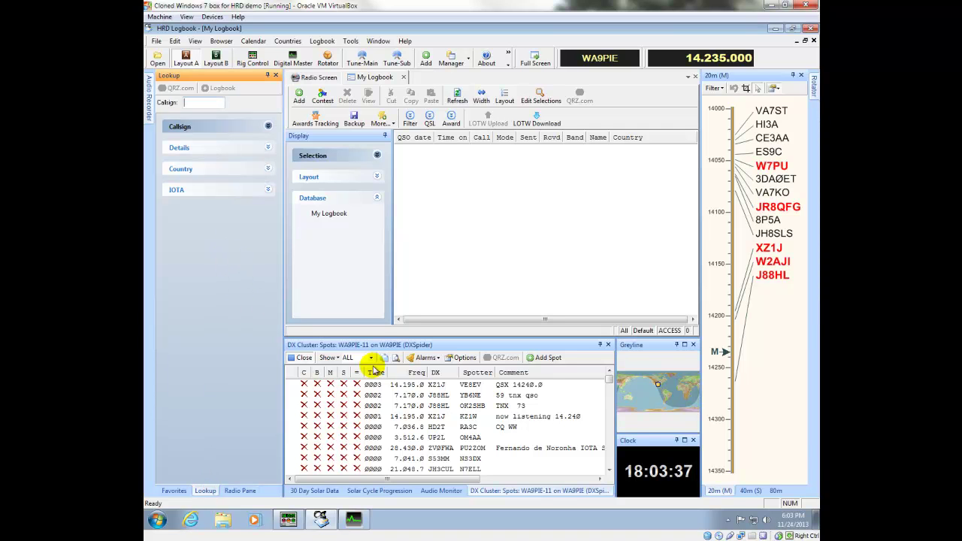
pyautogui.click(442, 387)
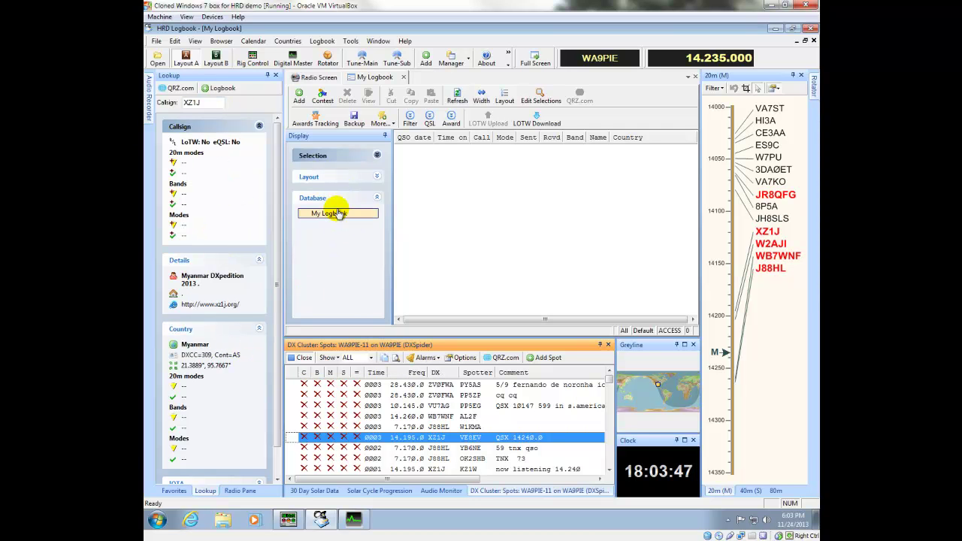
pyautogui.click(384, 136)
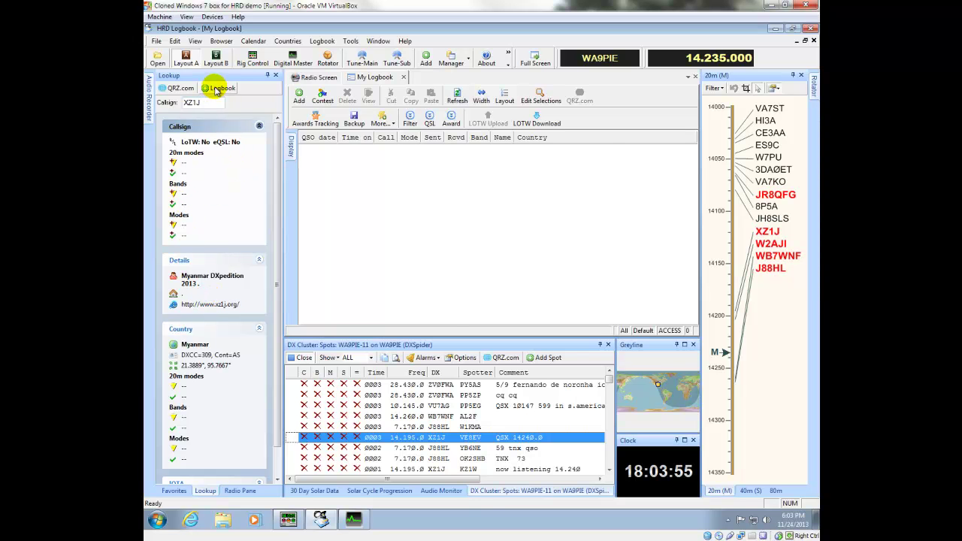
pyautogui.click(214, 88)
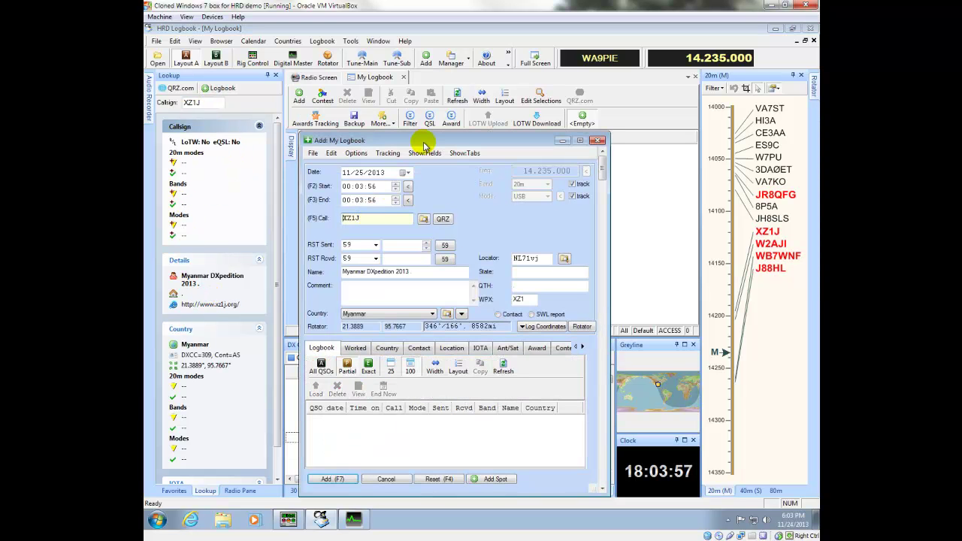
# Step: Log the XZ1J contact on 20m USB with 59 RST reports
pyautogui.moveTo(442, 143); pyautogui.dragTo(431, 66)
pyautogui.click(414, 170)
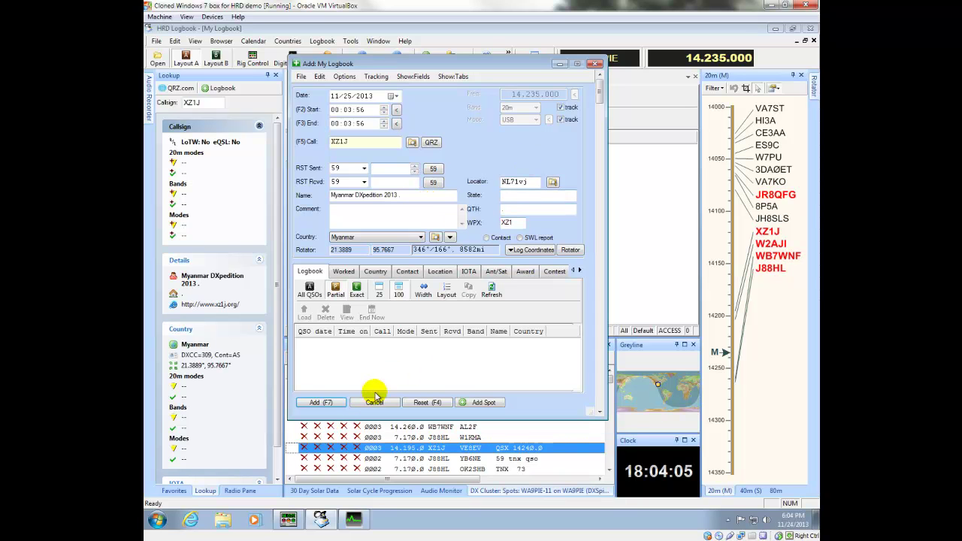
pyautogui.click(323, 403)
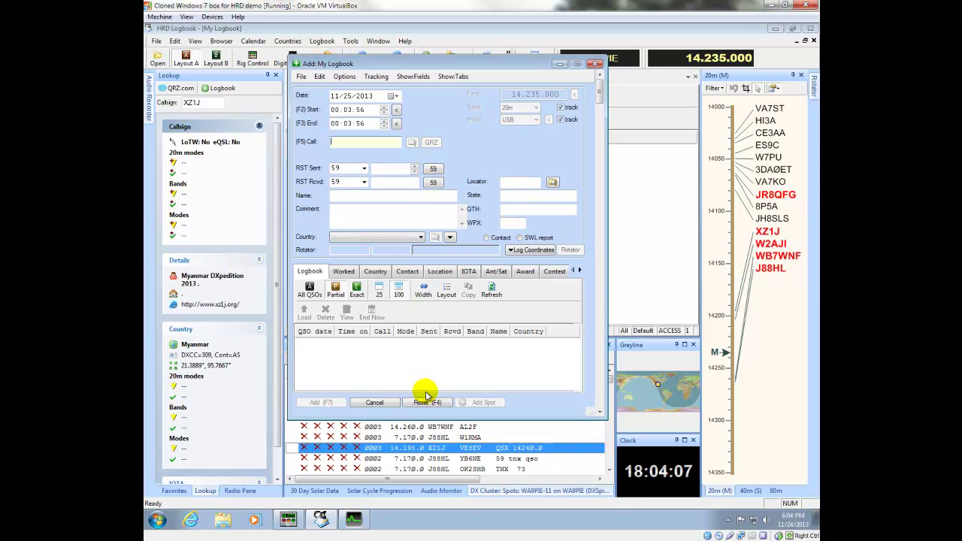